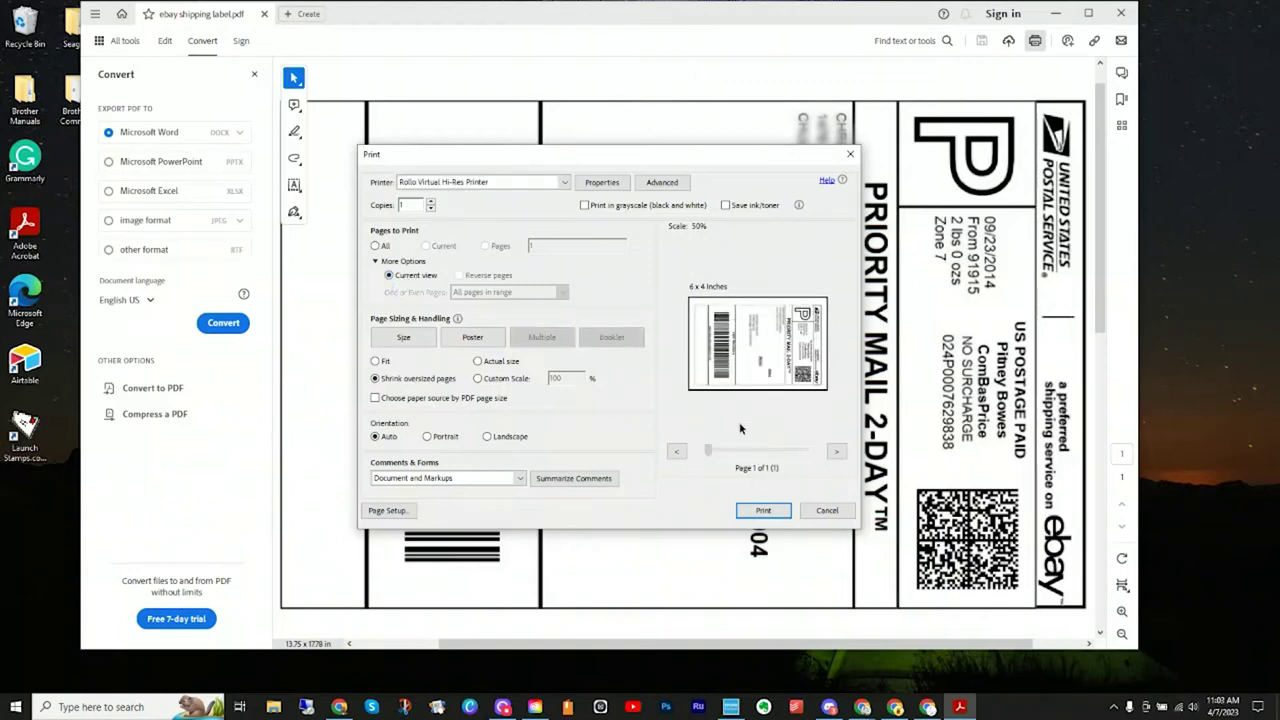
Cancel printing and narrow the Acrobat window so only the label's barcode shows
left_click(836, 515)
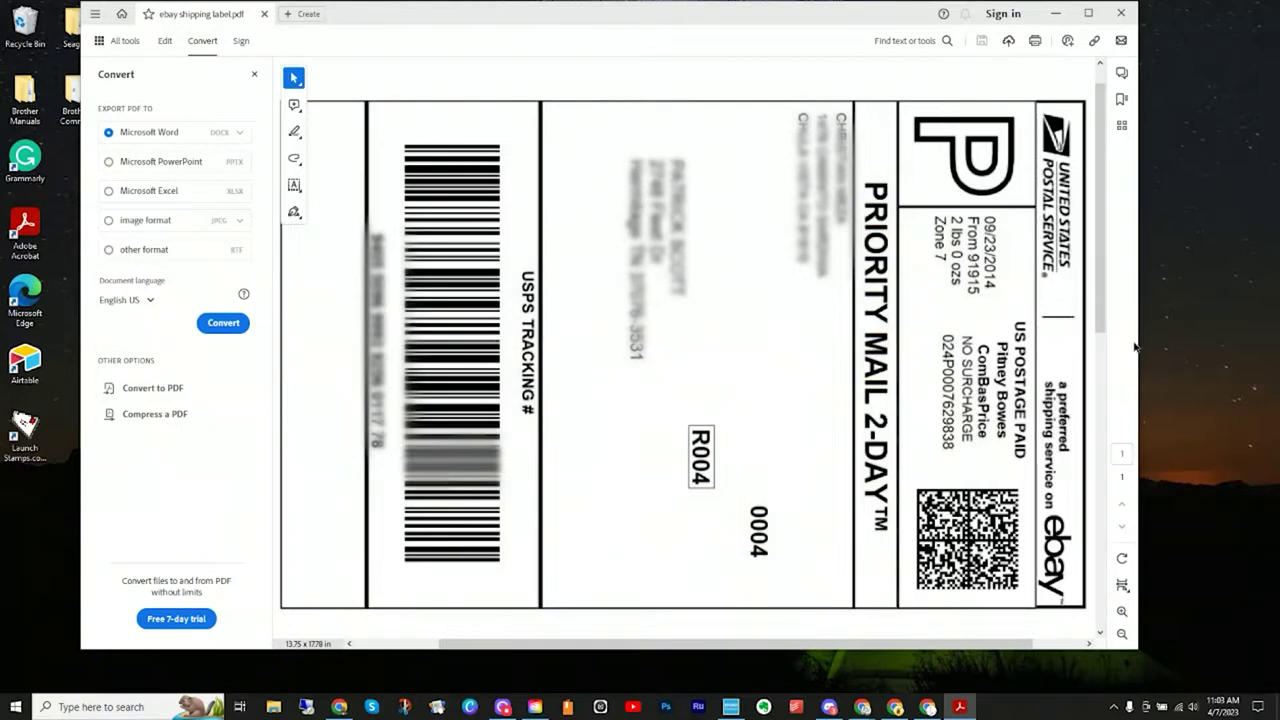
left_click_drag(1136, 347, 582, 362)
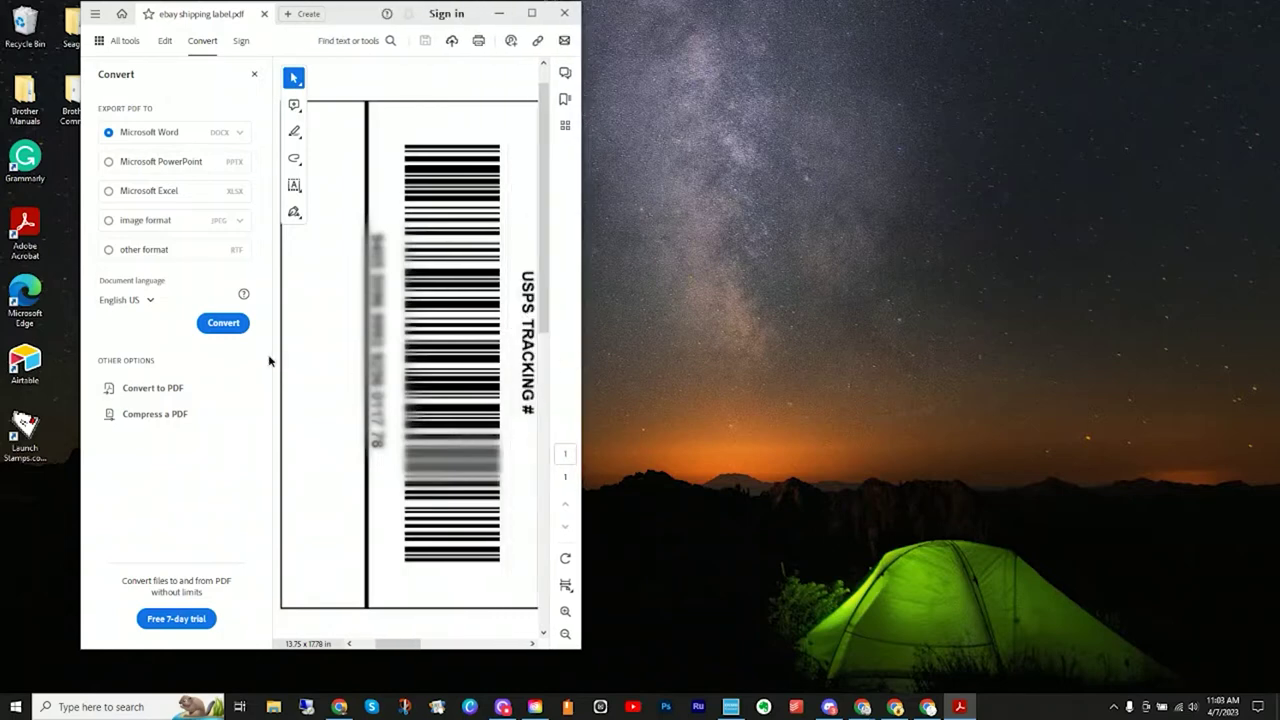
left_click(294, 86)
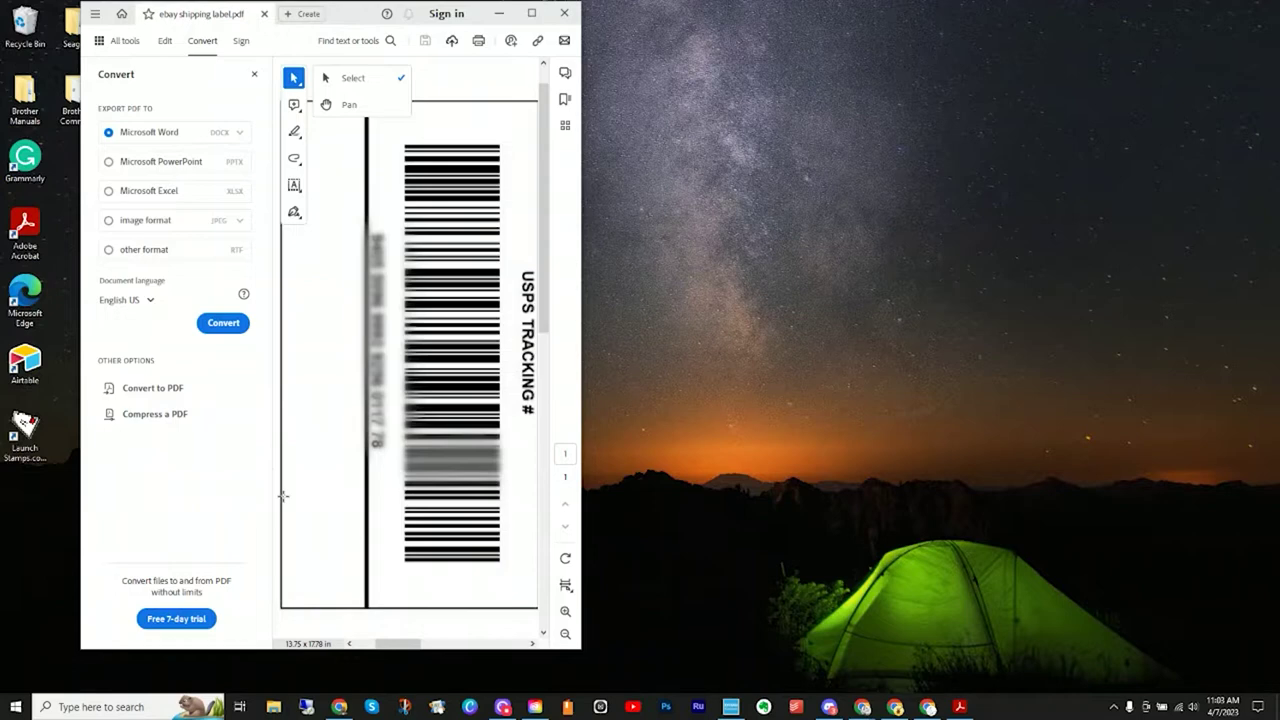
left_click(280, 640)
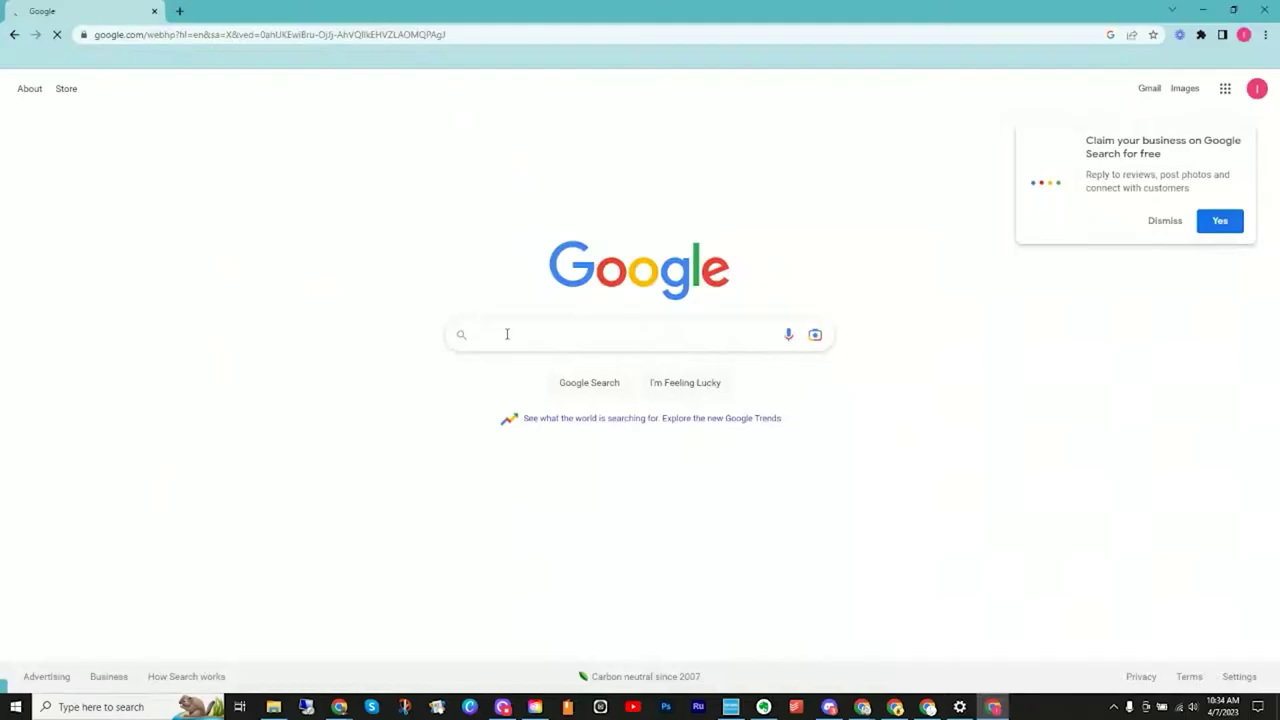
Search Google for 'adobe pdf reader free' and open the Adobe Acrobat Reader DC Download result
left_click(507, 334)
type("ADOBE")
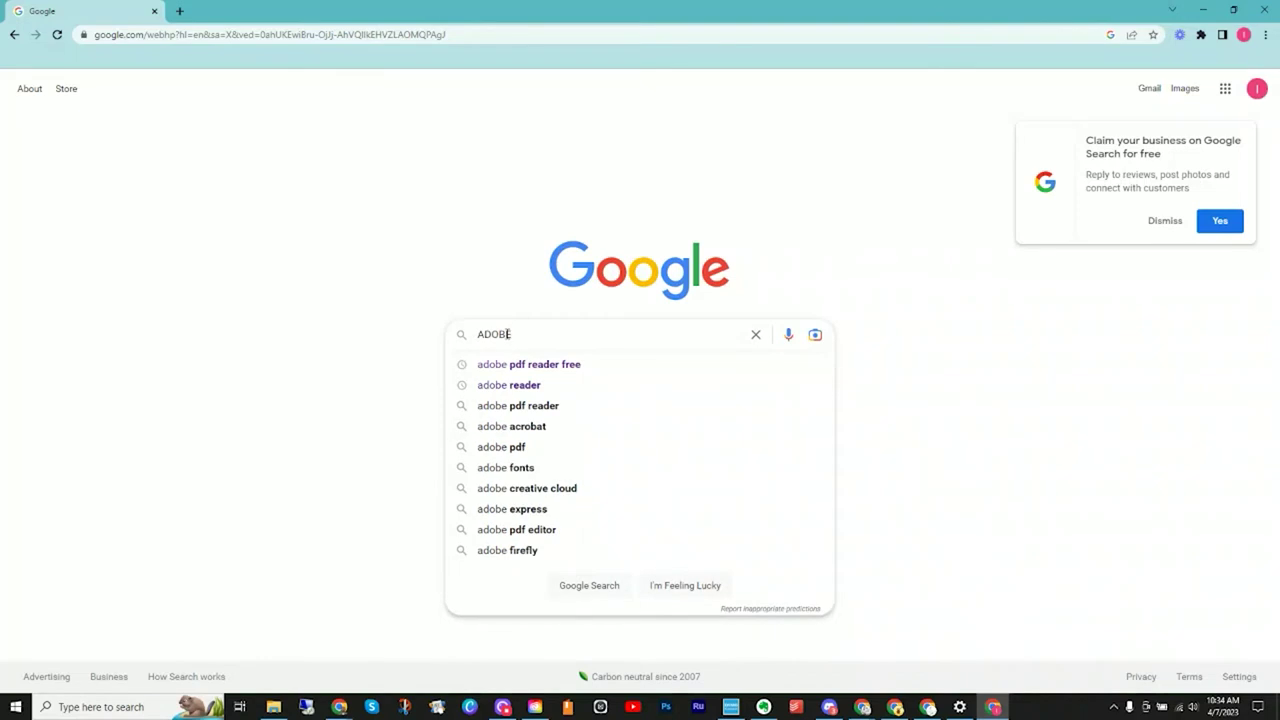
type(" PD")
key("Down")
key("Return")
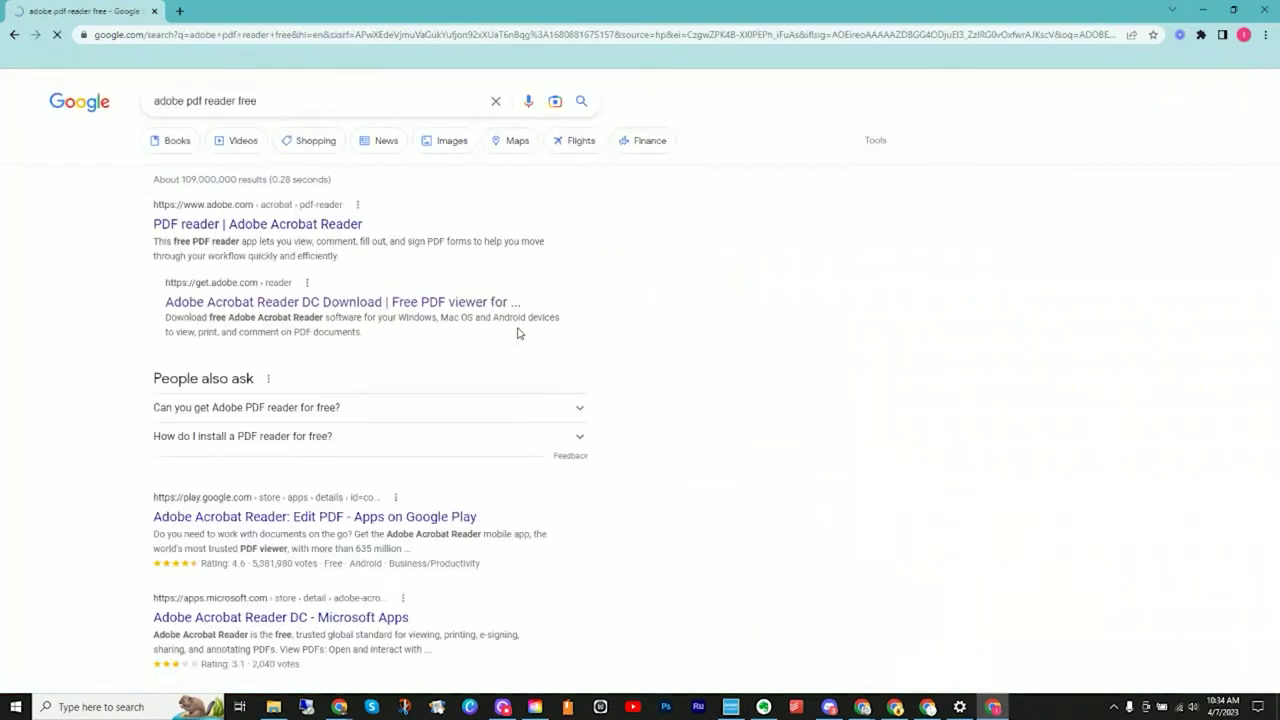
left_click(343, 228)
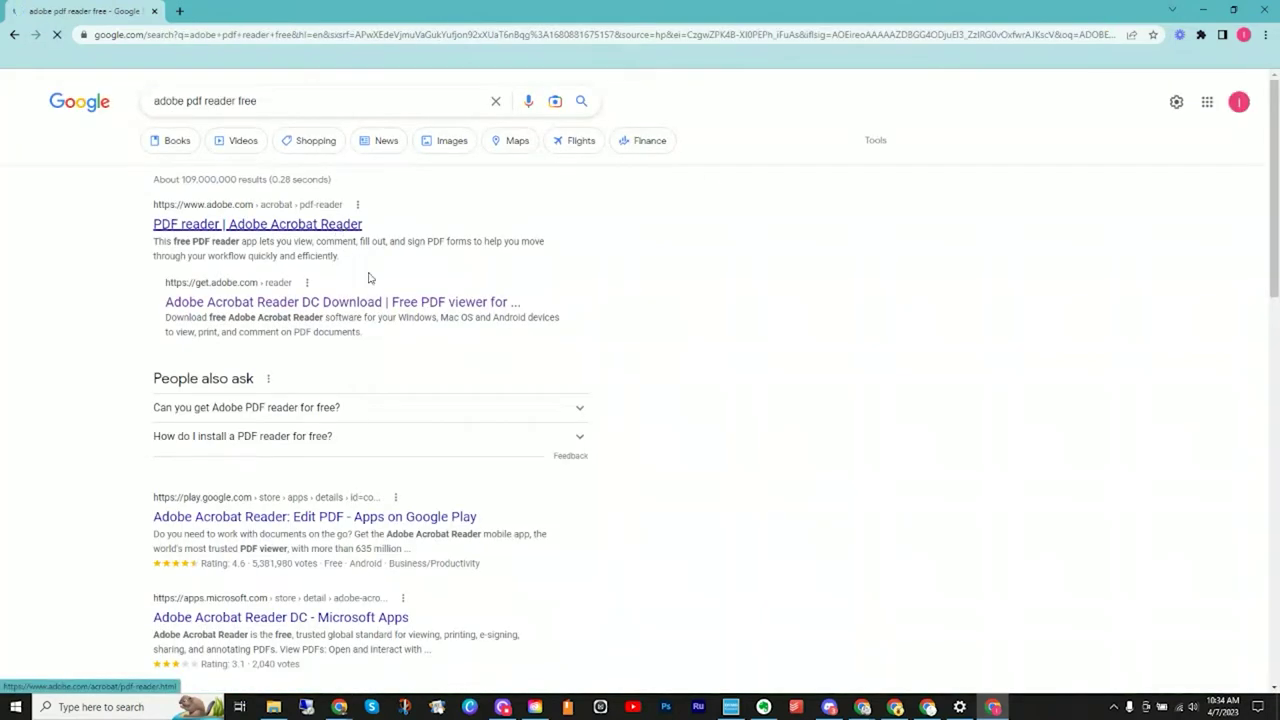
left_click(423, 310)
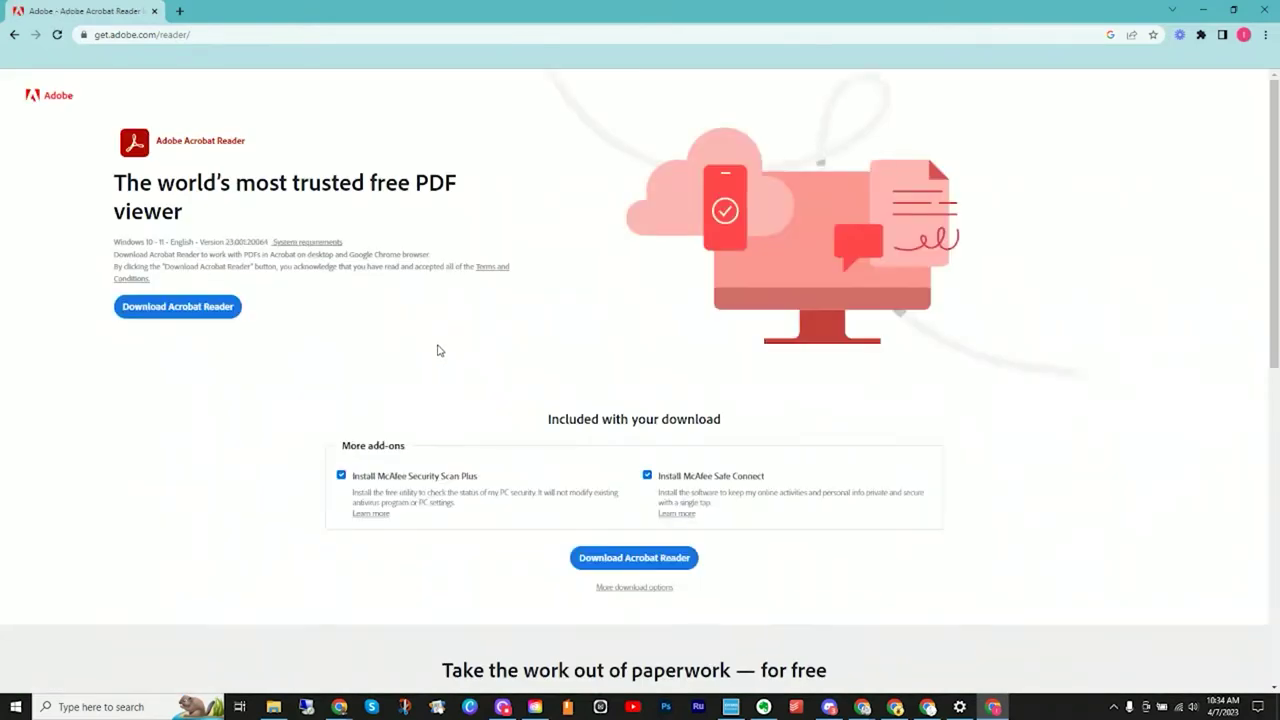
Uncheck McAfee Security Scan Plus and McAfee Safe Connect, then download Acrobat Reader
left_click(342, 476)
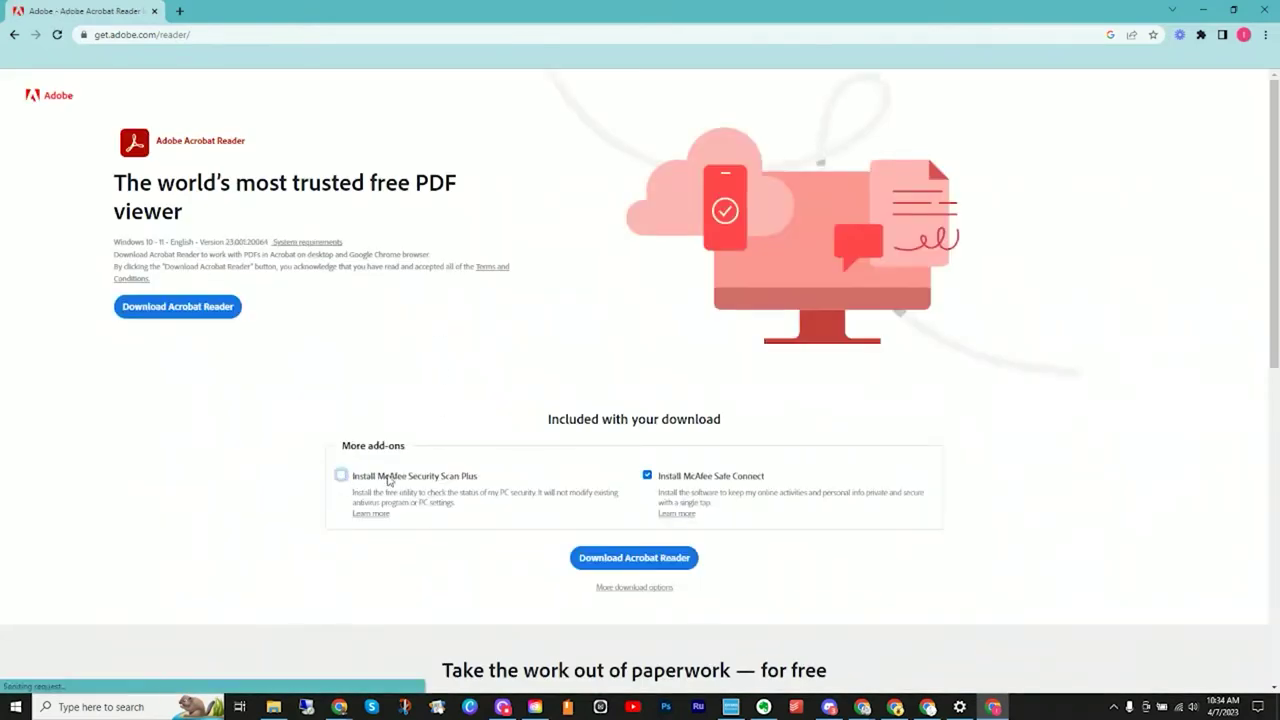
left_click(647, 476)
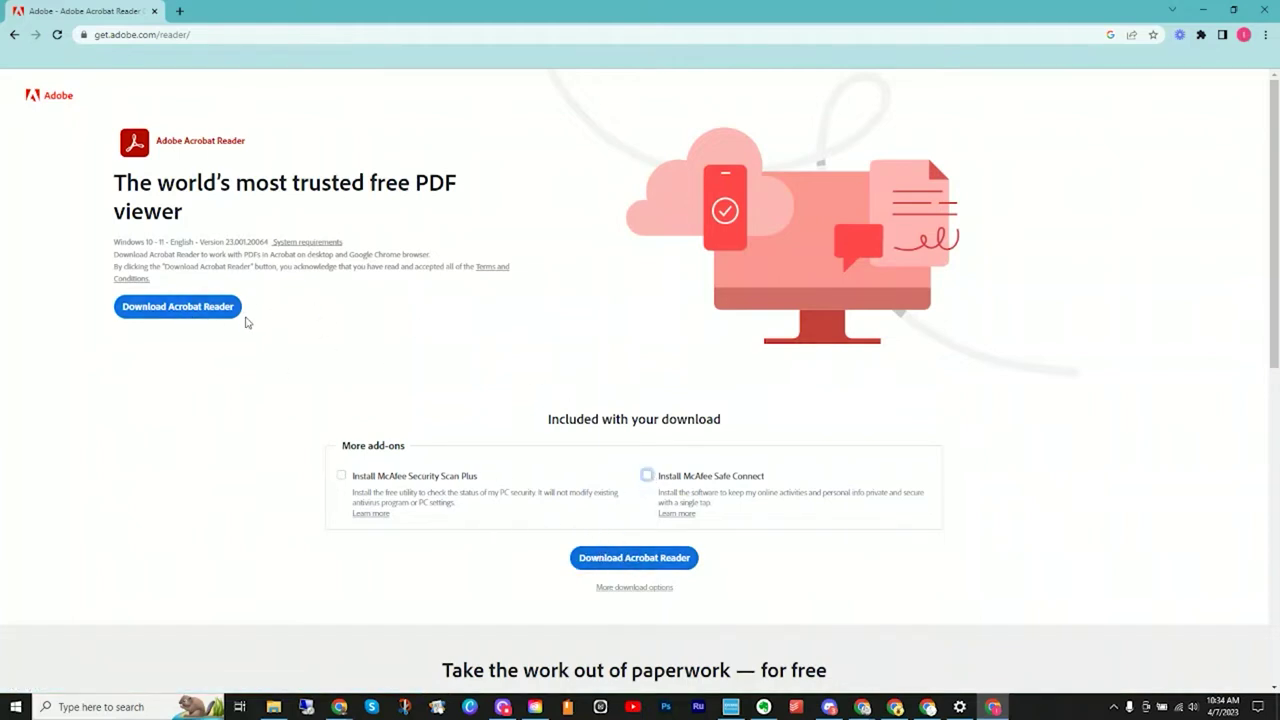
left_click(224, 312)
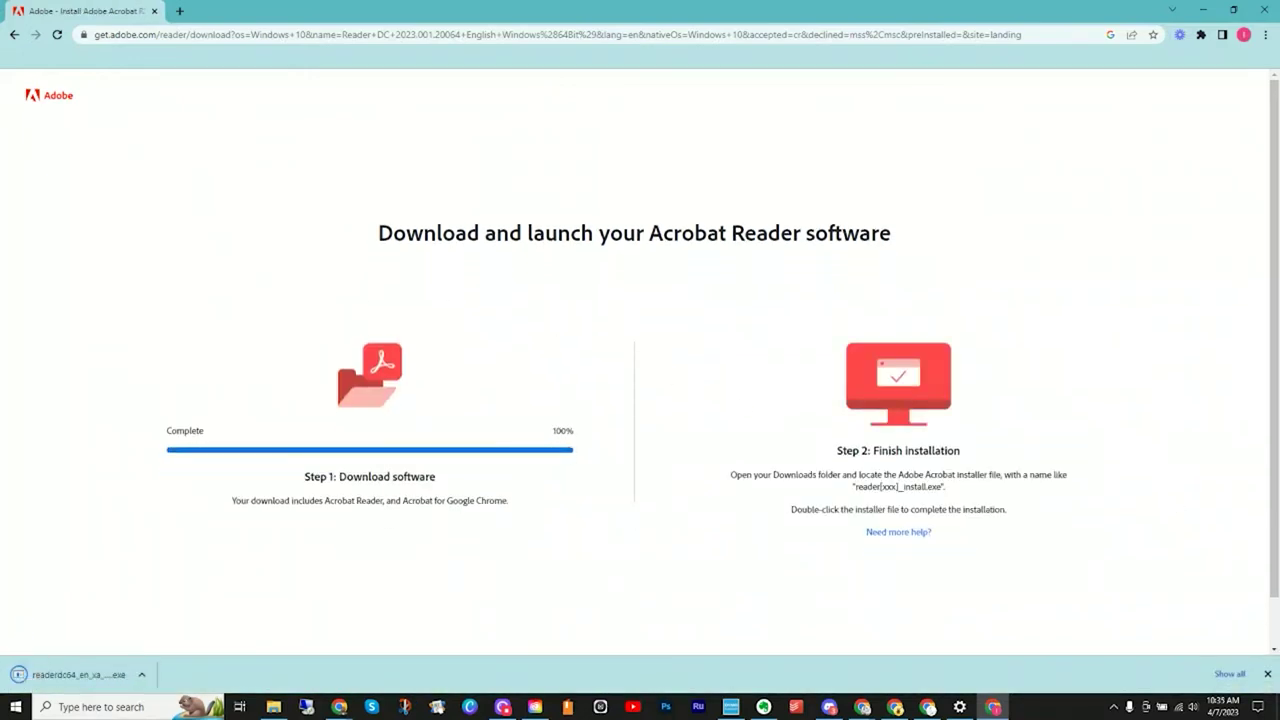
Run the downloaded installer to completion and switch to Reader showing ebay shipping label.pdf
left_click(42, 680)
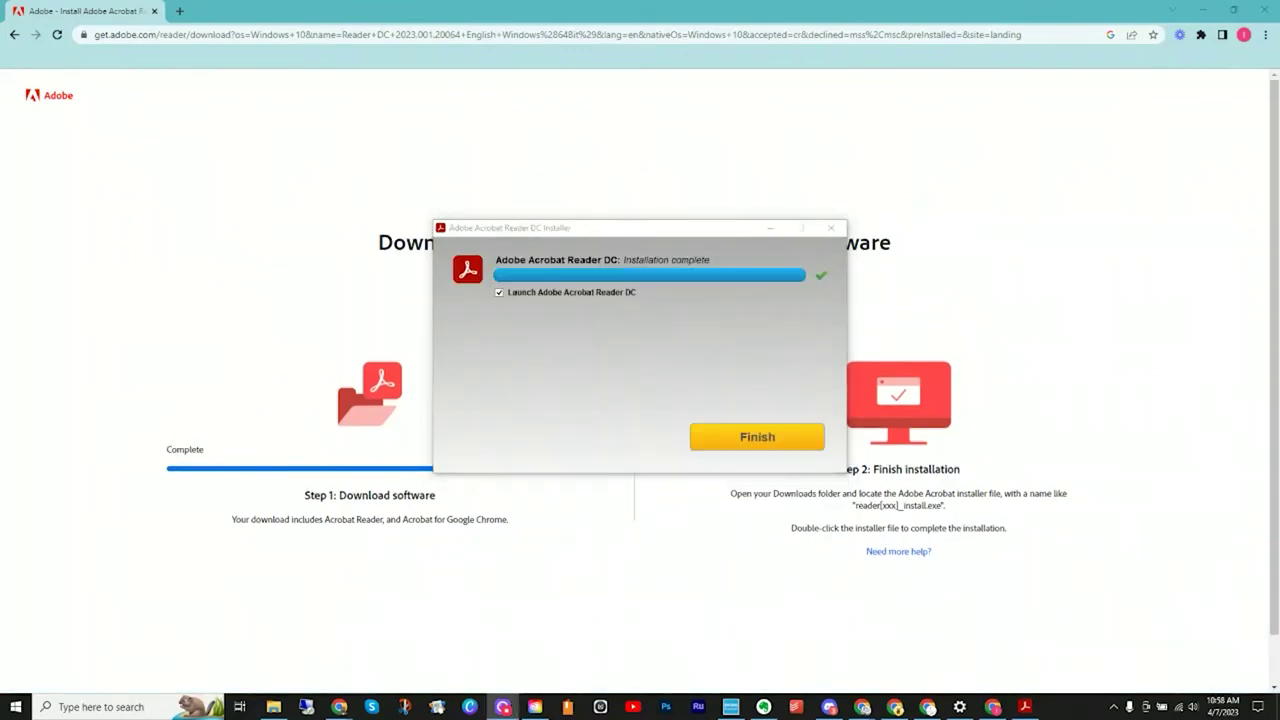
left_click(768, 440)
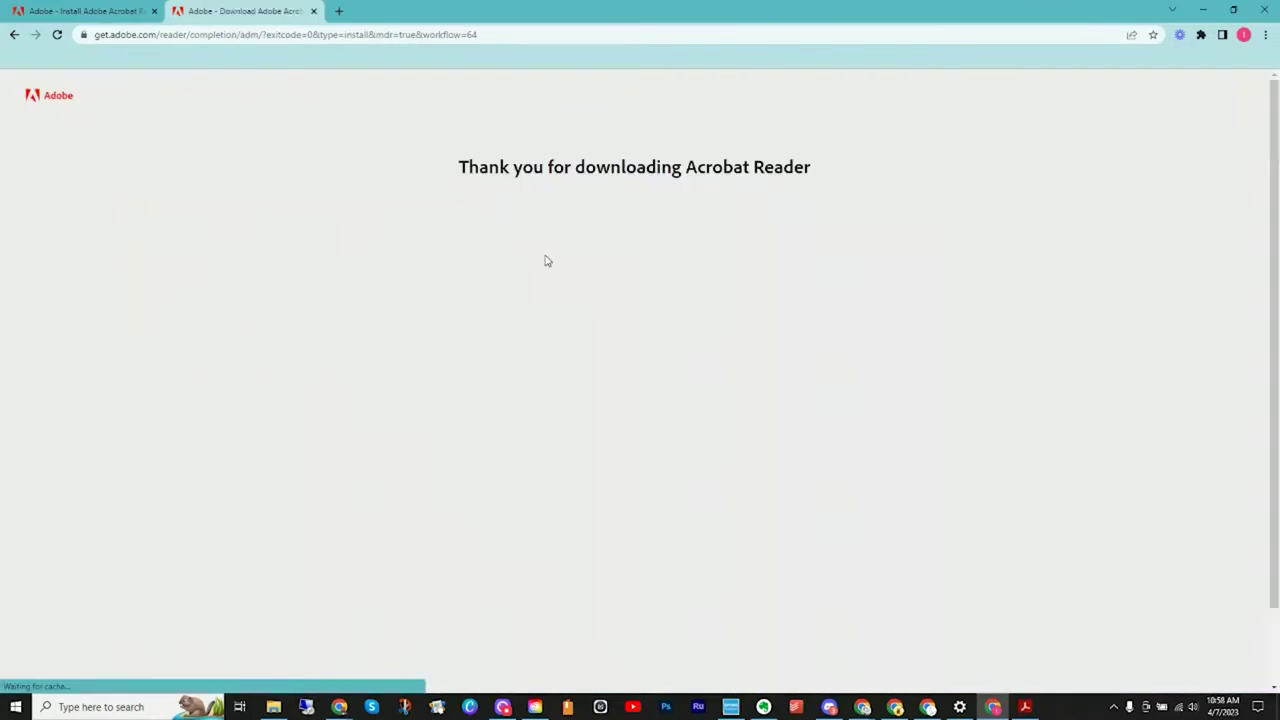
left_click(1024, 707)
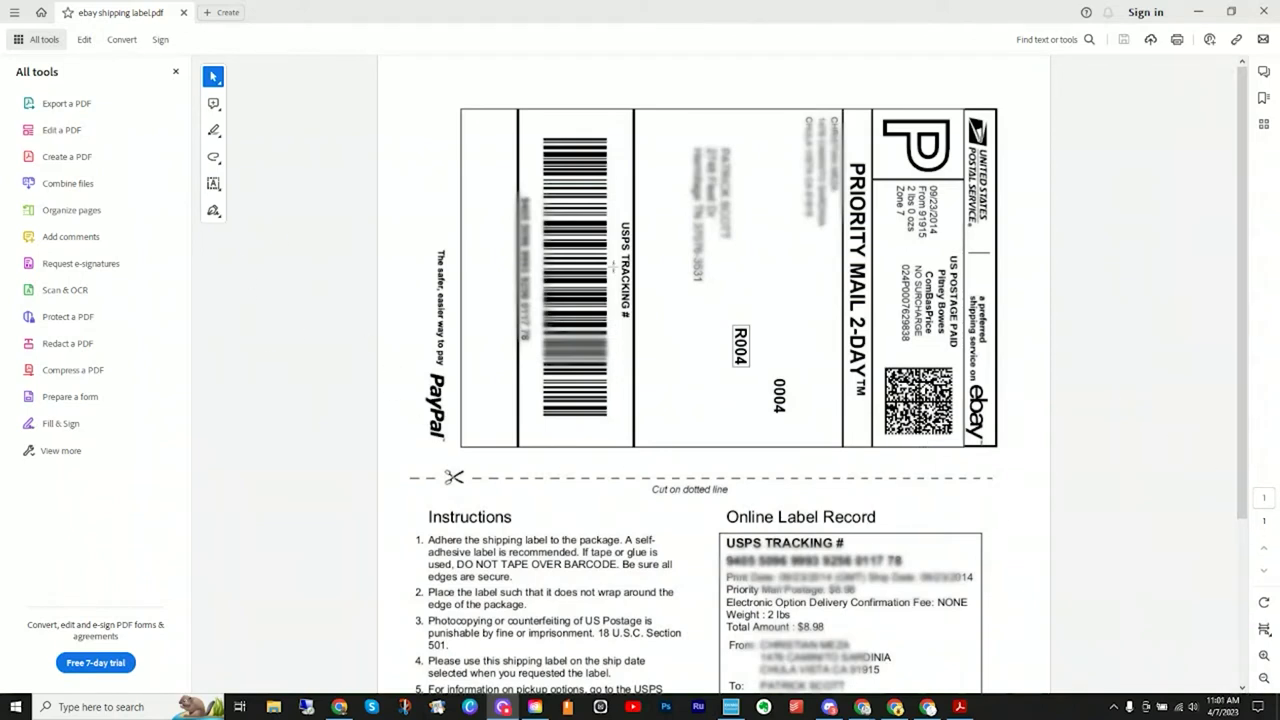
Show the Edit tools, try Crop pages, then close the Acrobat Pro pricing page and tip
left_click(84, 39)
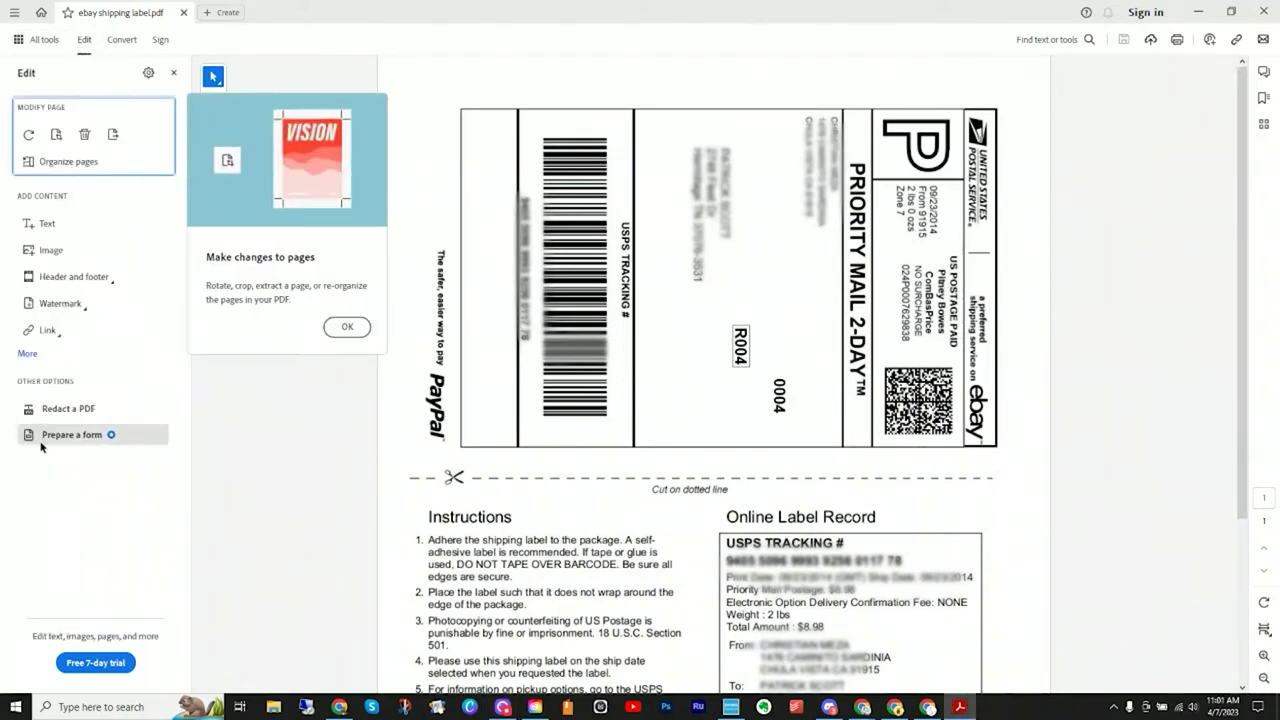
left_click(57, 137)
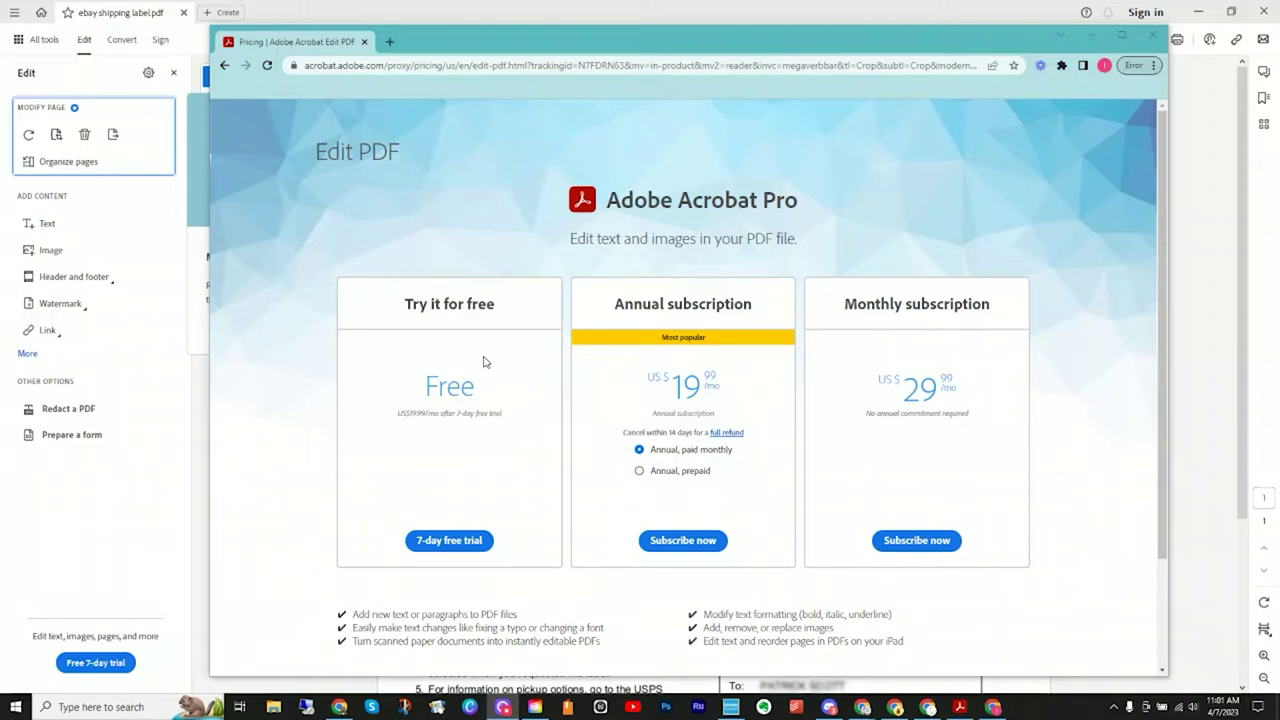
left_click(364, 41)
left_click(346, 326)
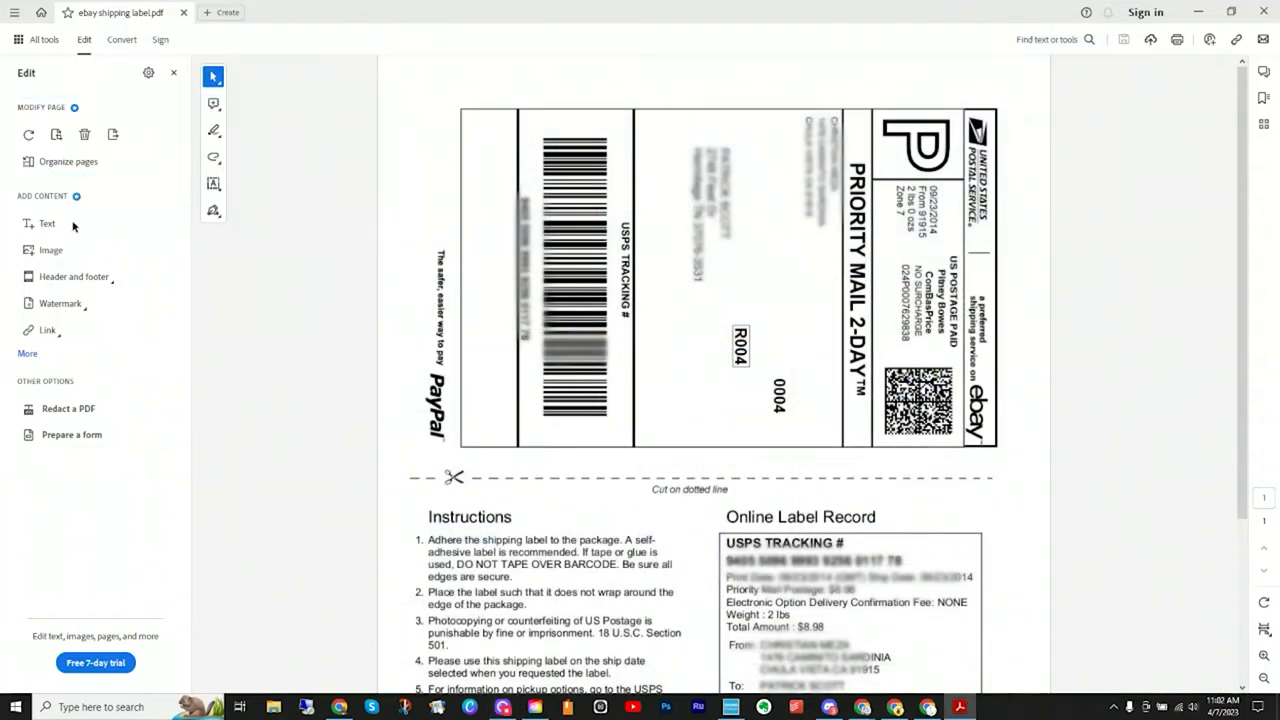
Zoom the shipping label in to 100% magnification
left_click(122, 39)
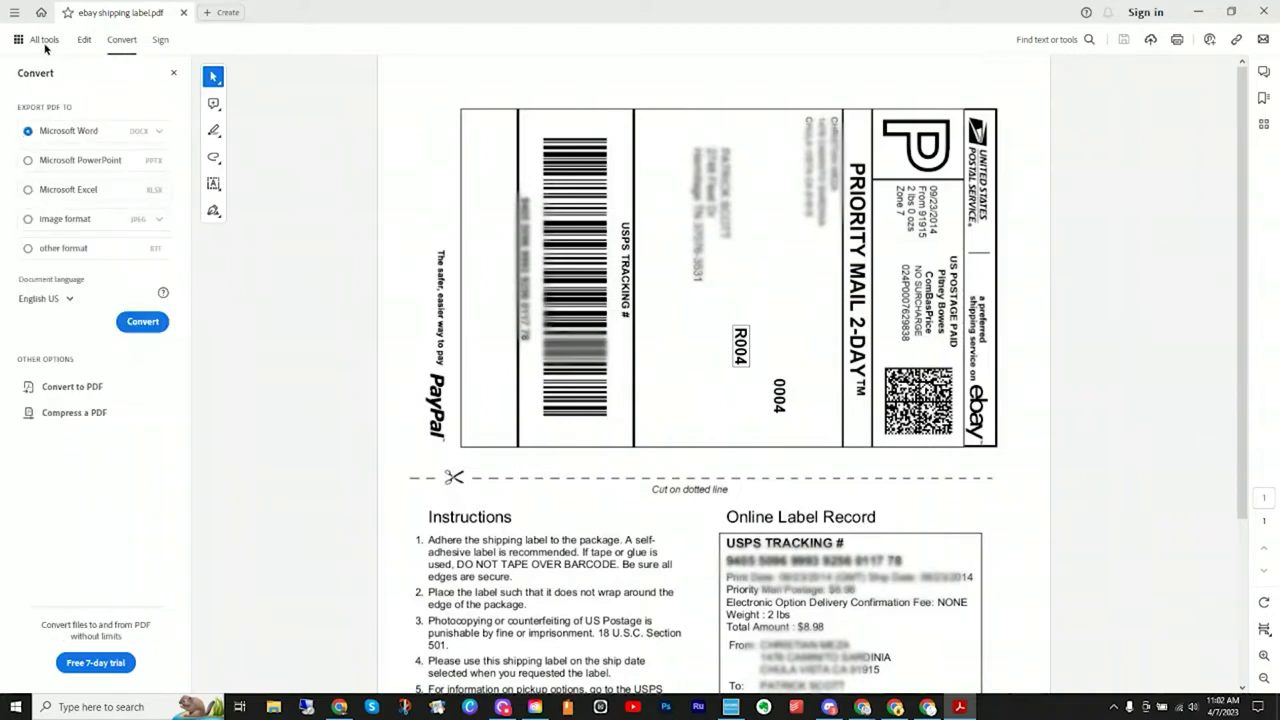
left_click(1264, 656)
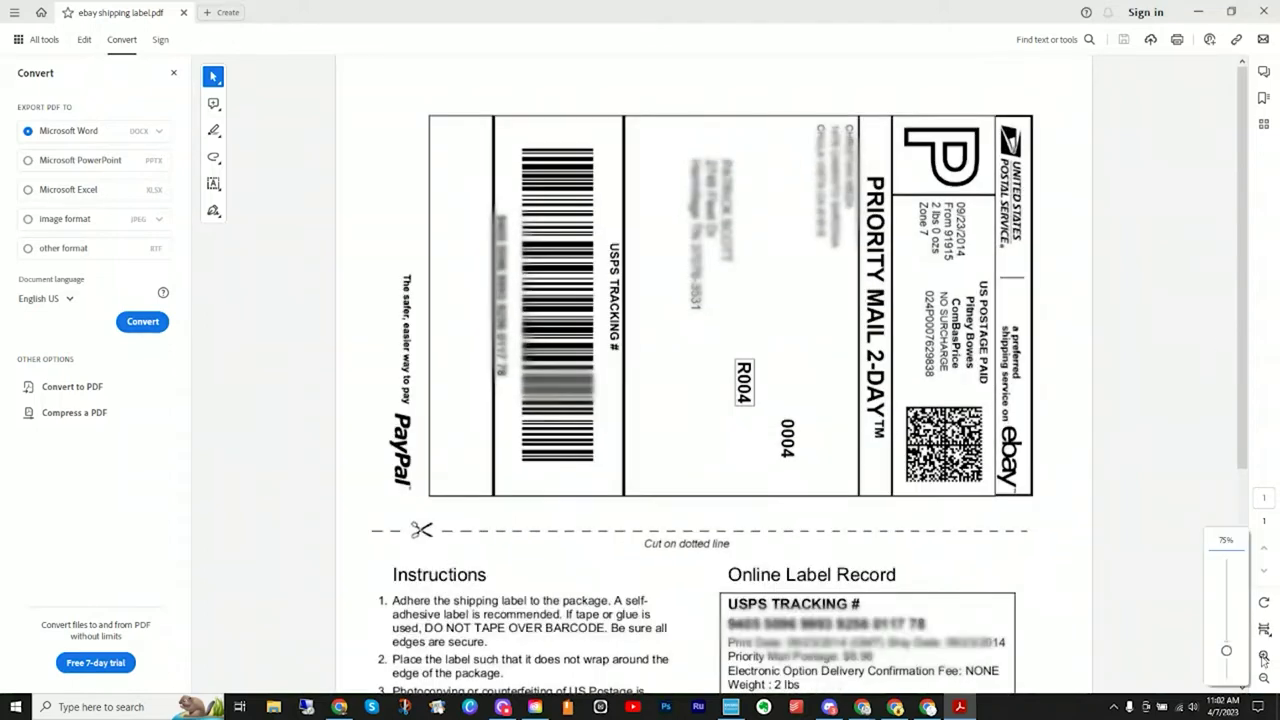
left_click(1263, 657)
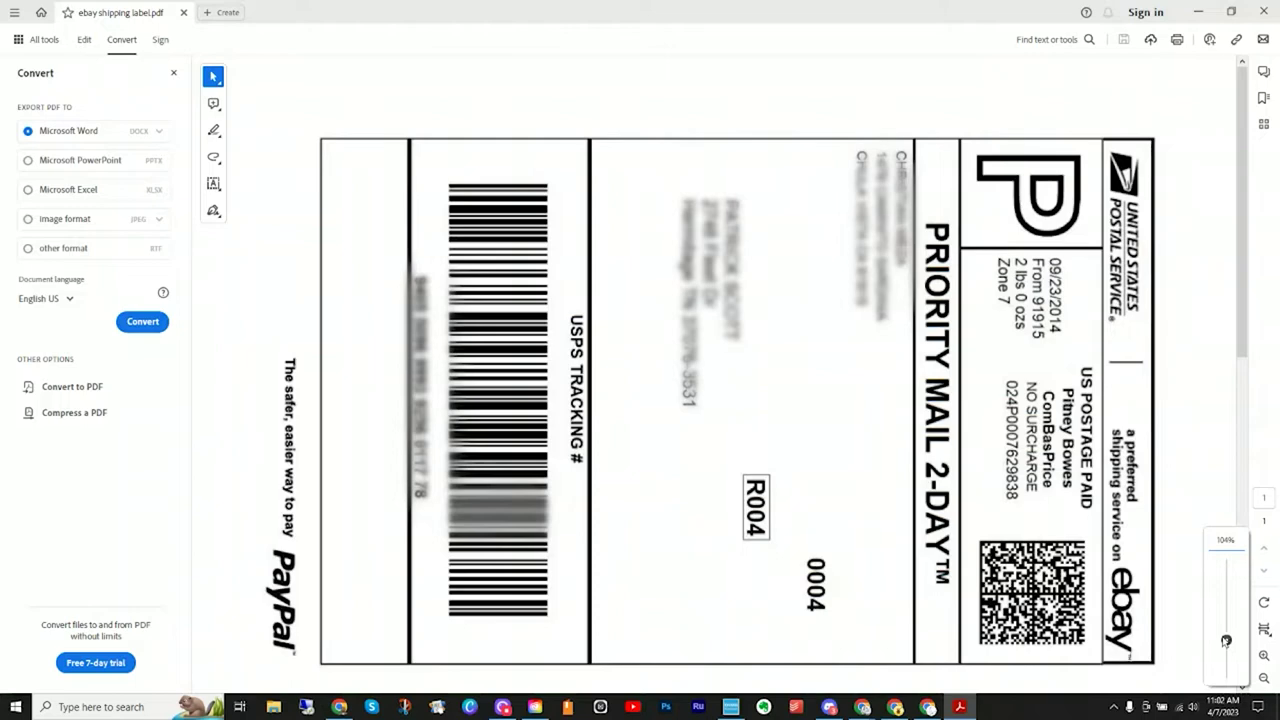
left_click_drag(1226, 641, 1226, 641)
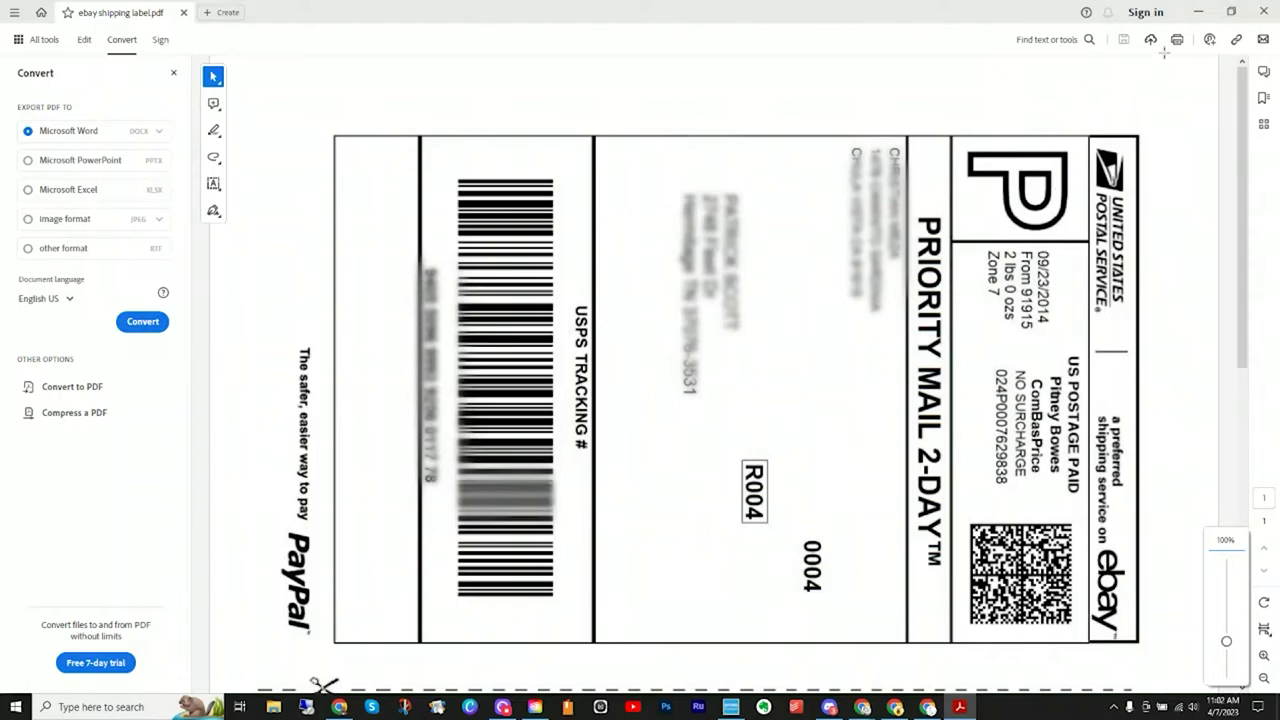
Restore the window, move it up and right, and widen it to frame only the label
left_click(1232, 17)
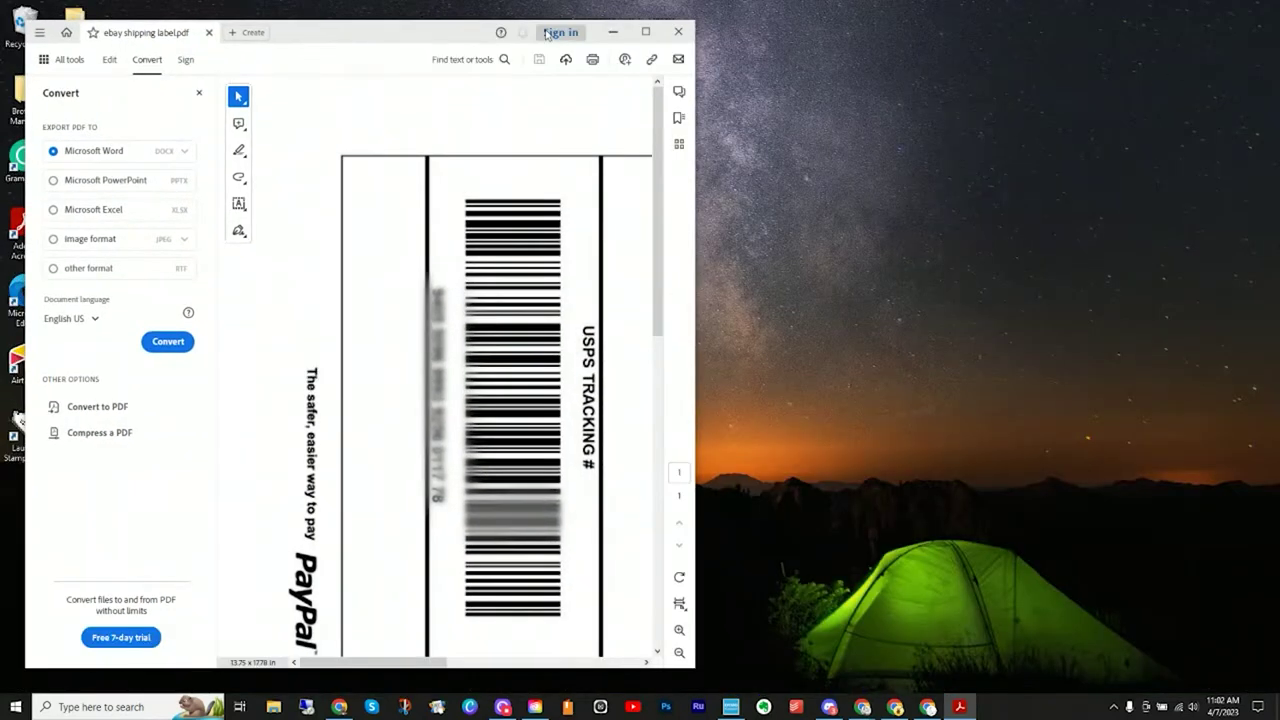
left_click_drag(456, 35, 511, 15)
left_click_drag(749, 235, 1127, 234)
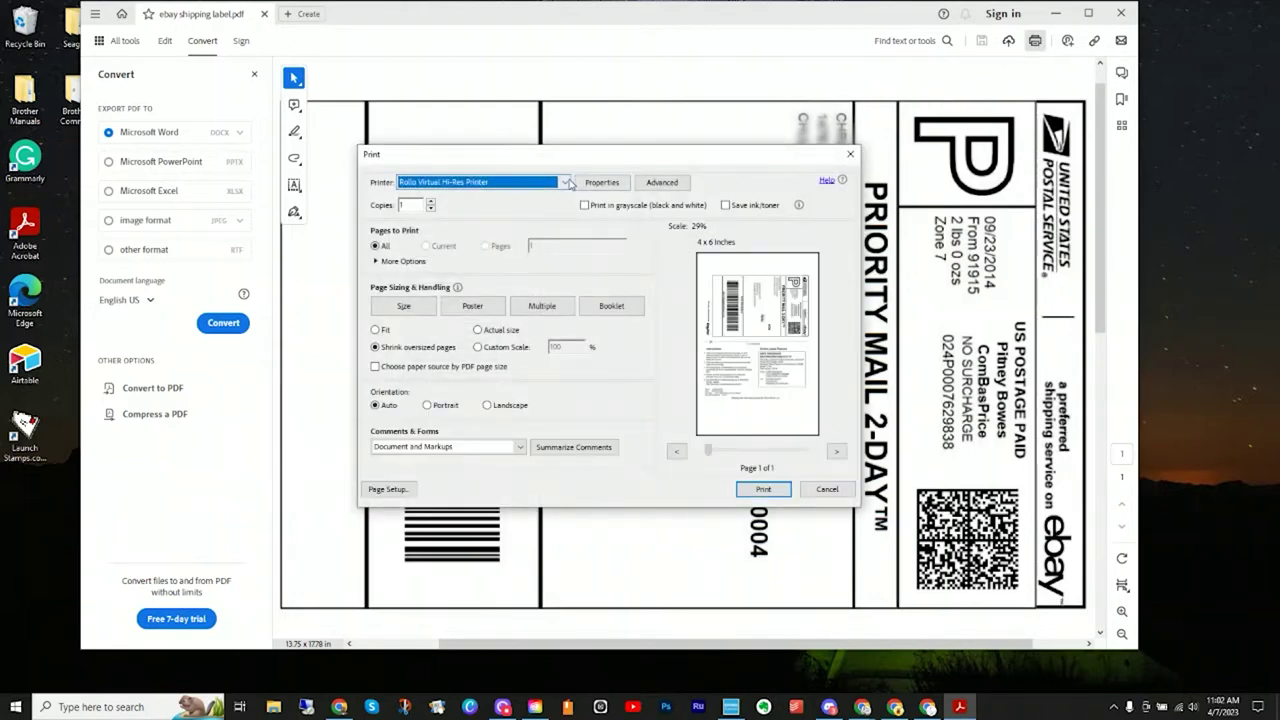
Print the label with the More Options page range set to Current view
left_click(395, 261)
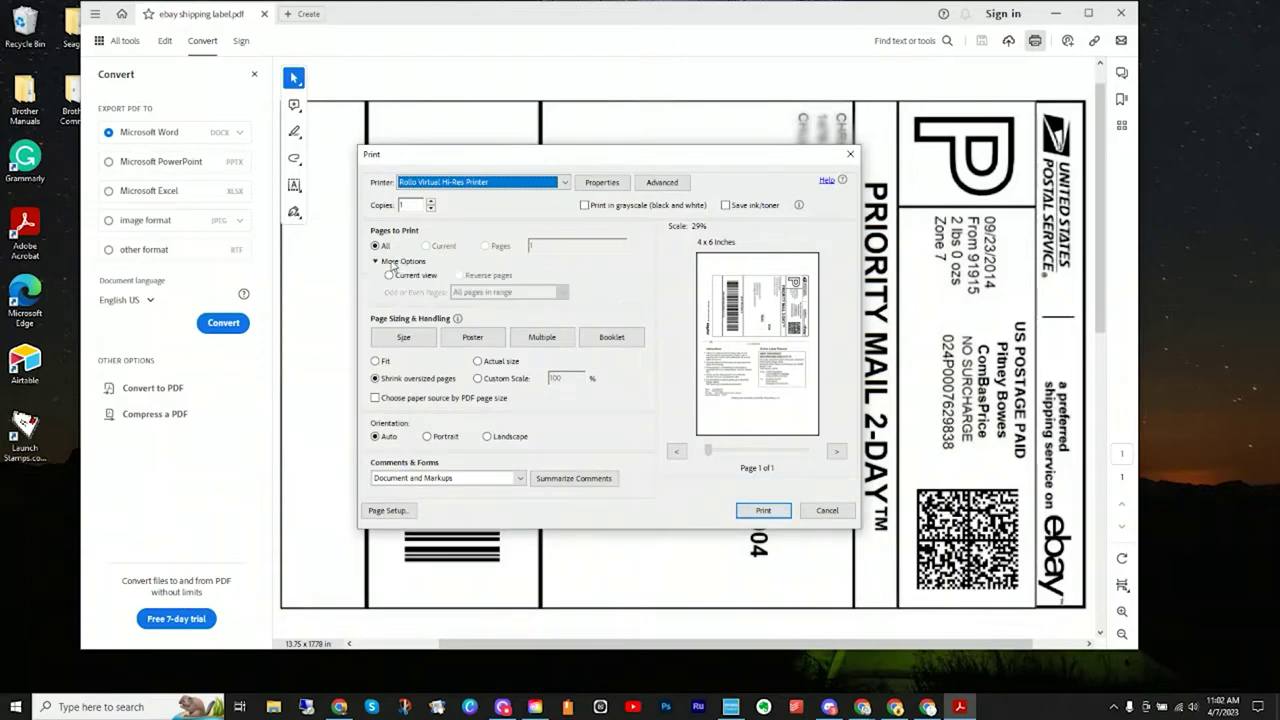
left_click(408, 276)
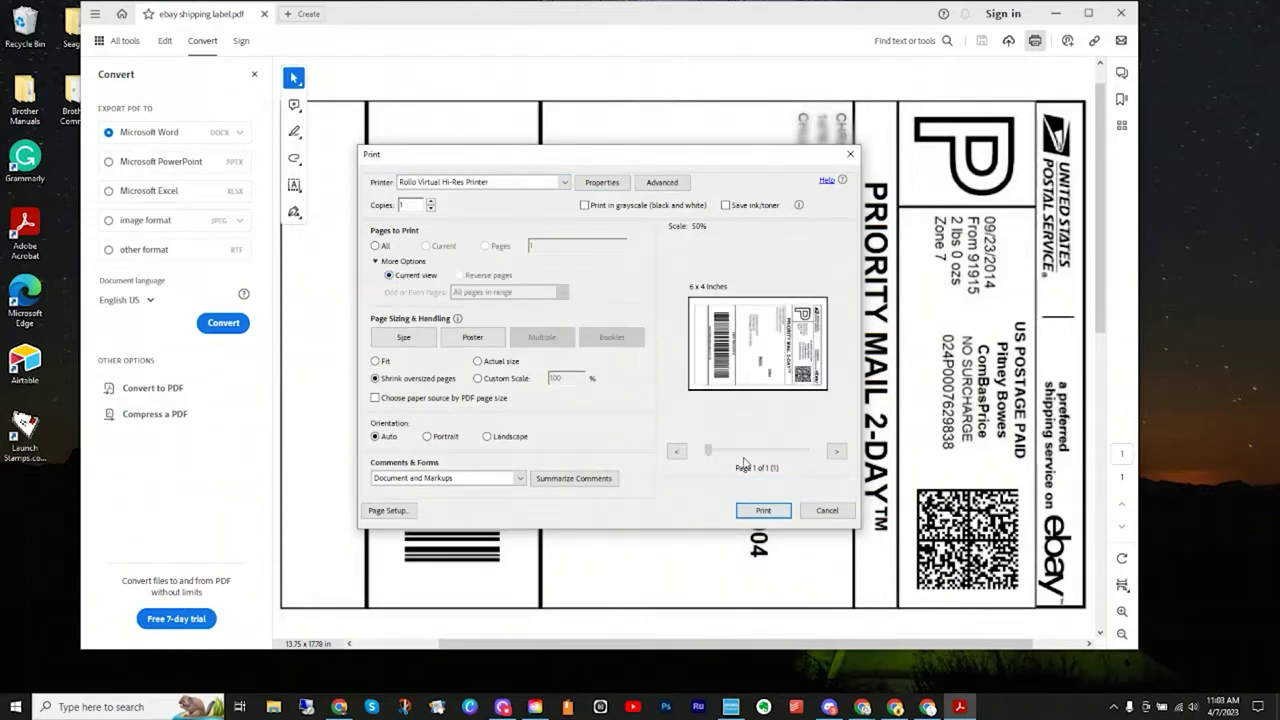
left_click(781, 516)
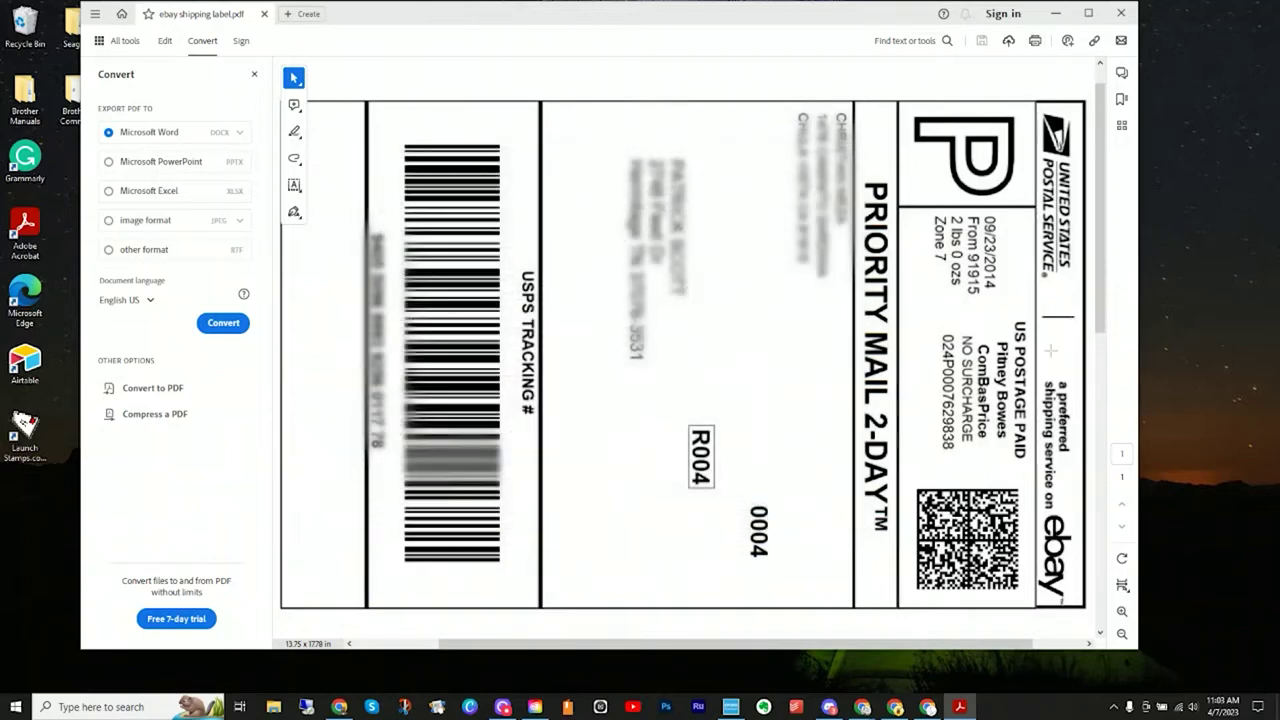
Shrink the window tightly around the tracking barcode and rotate the view 180°
left_click_drag(1139, 343, 581, 355)
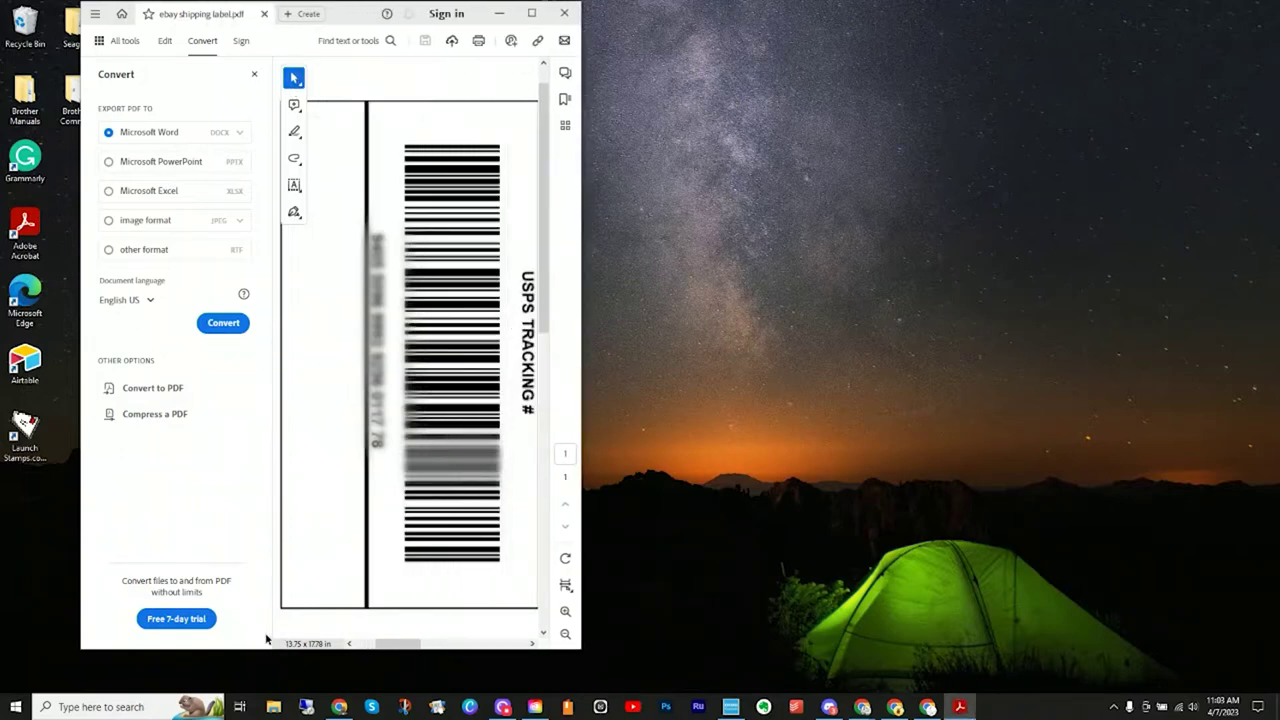
left_click(124, 40)
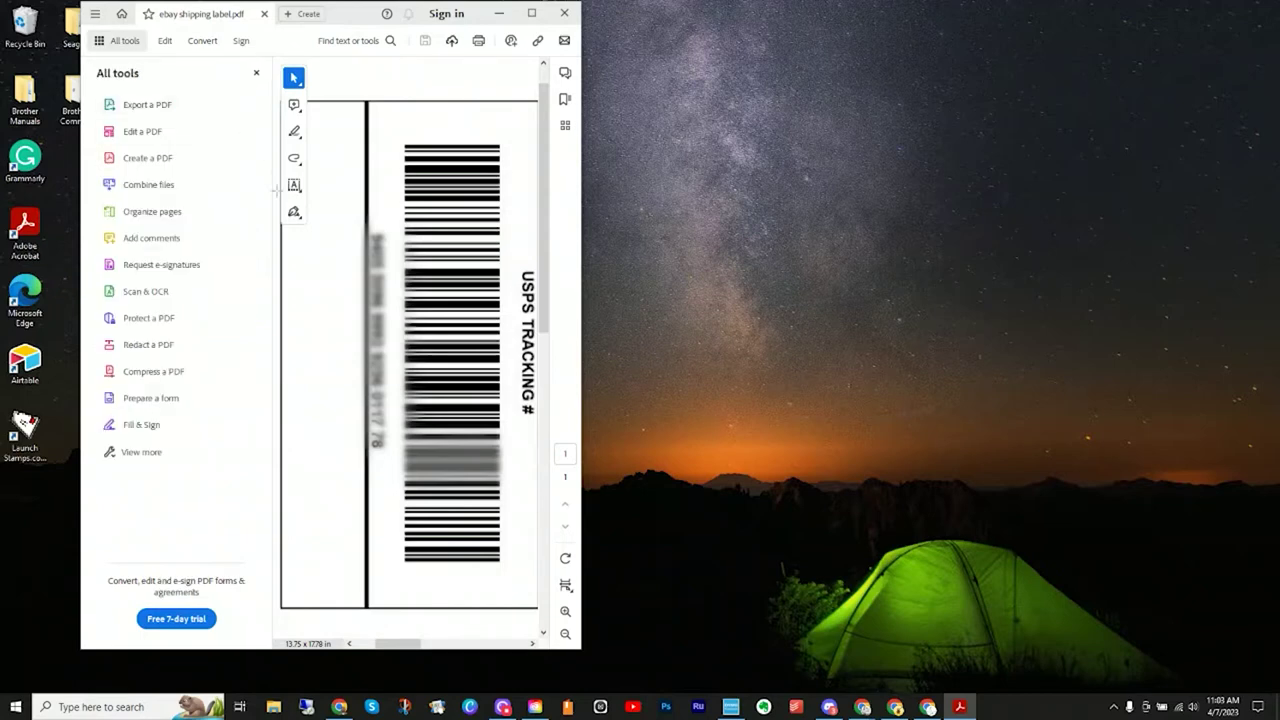
mouse_move(580, 237)
left_mouse_down()
mouse_move(314, 226)
mouse_move(451, 246)
mouse_move(581, 242)
left_mouse_up()
left_click_drag(440, 649, 456, 624)
mouse_move(584, 365)
left_mouse_down()
mouse_move(517, 360)
mouse_move(584, 362)
left_mouse_up()
left_click_drag(482, 625, 481, 135)
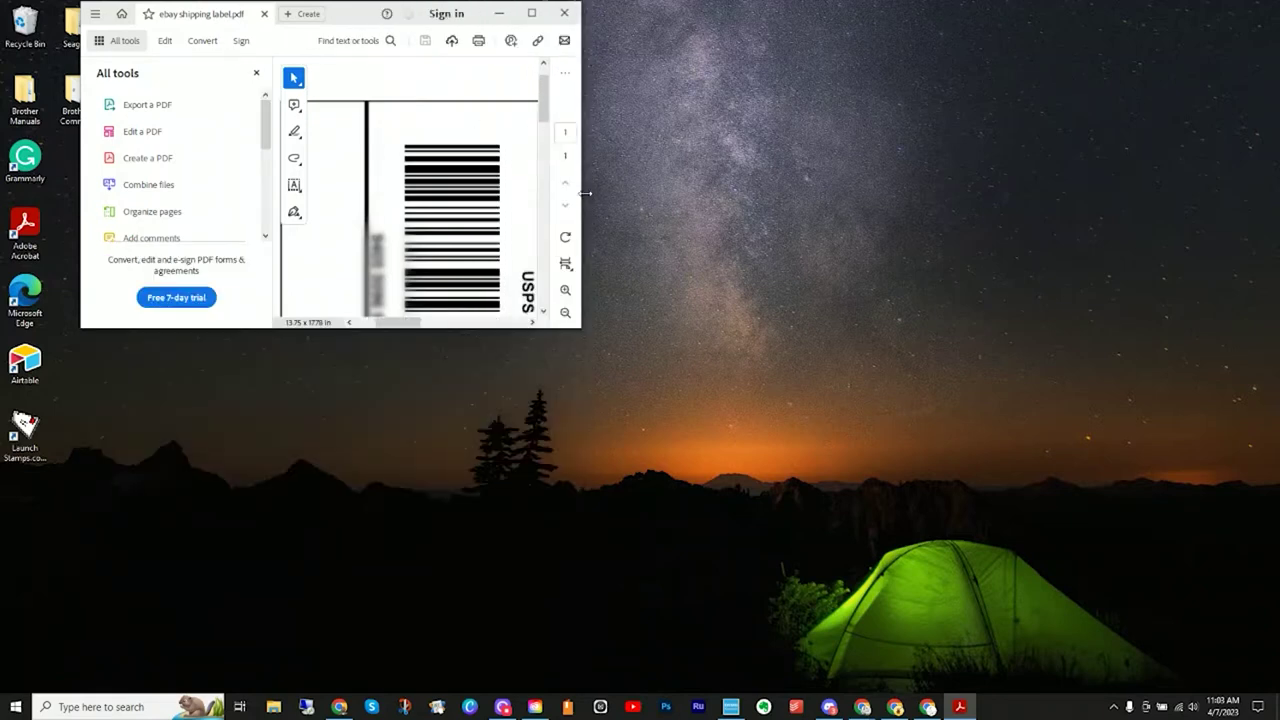
left_click(564, 238)
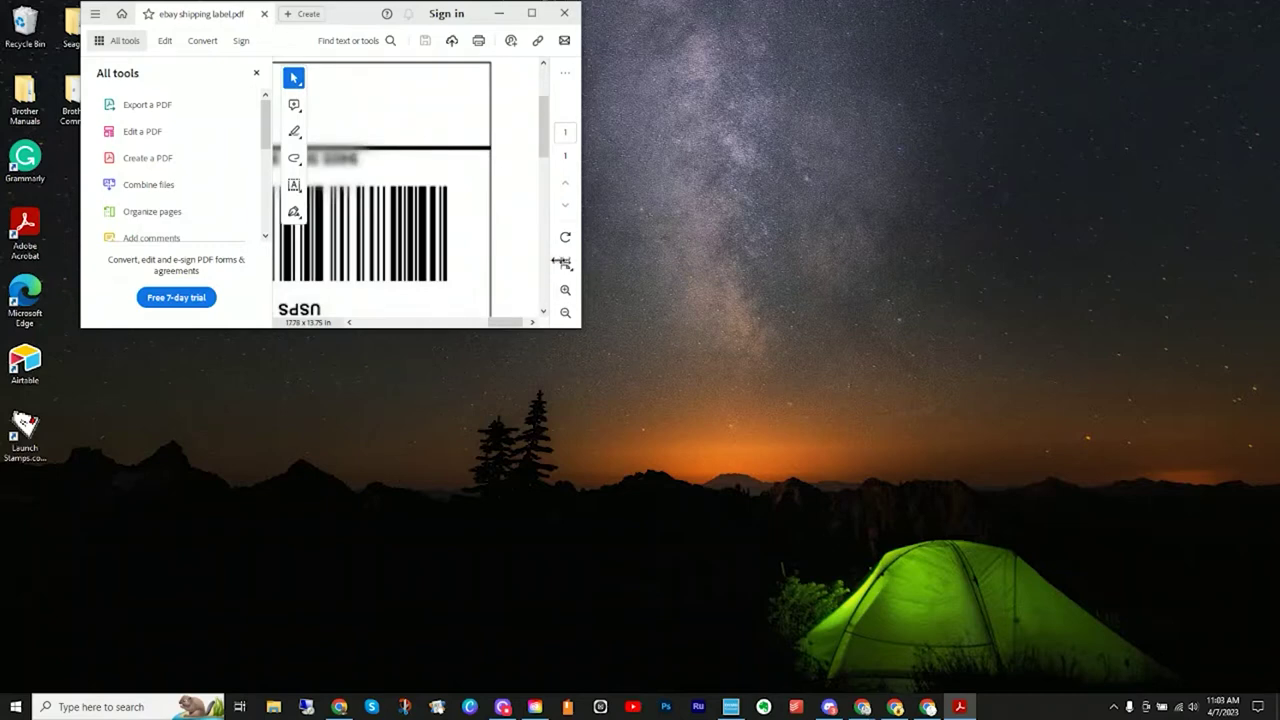
left_click_drag(561, 262, 405, 263)
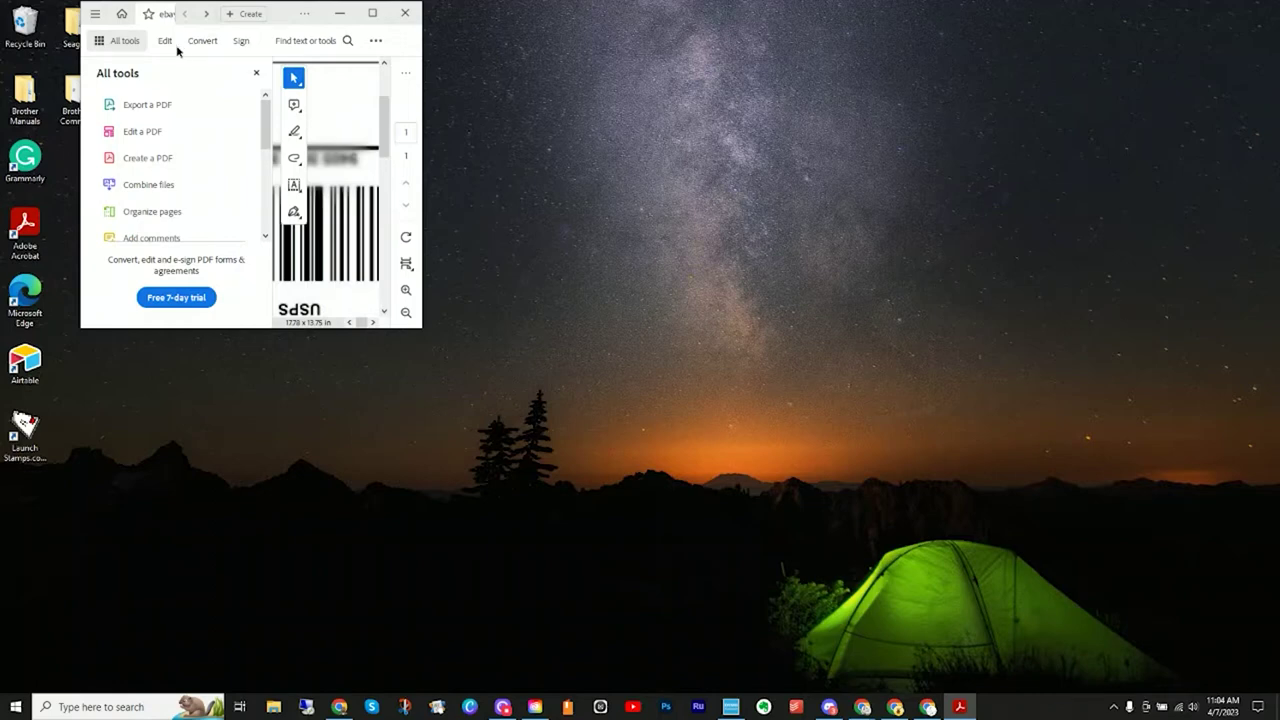
Print only the visible barcode using Current view, then maximize the Acrobat window again
key("ctrl+p")
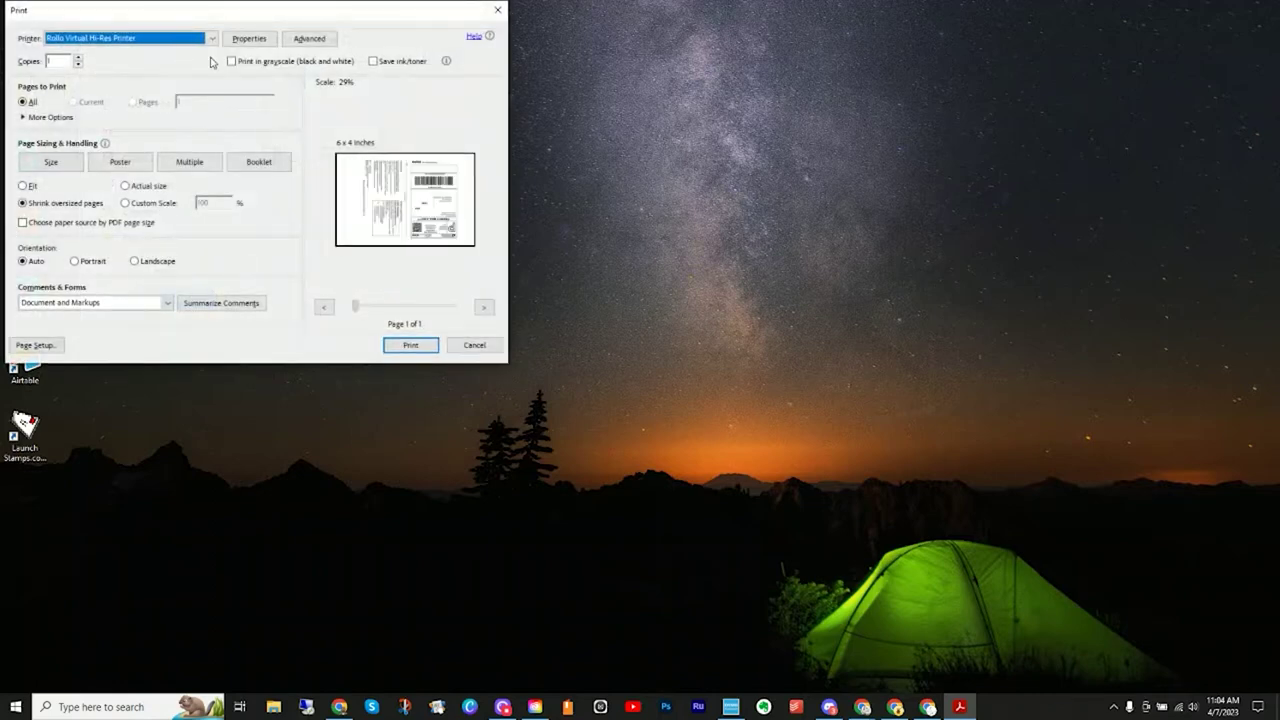
left_click(55, 118)
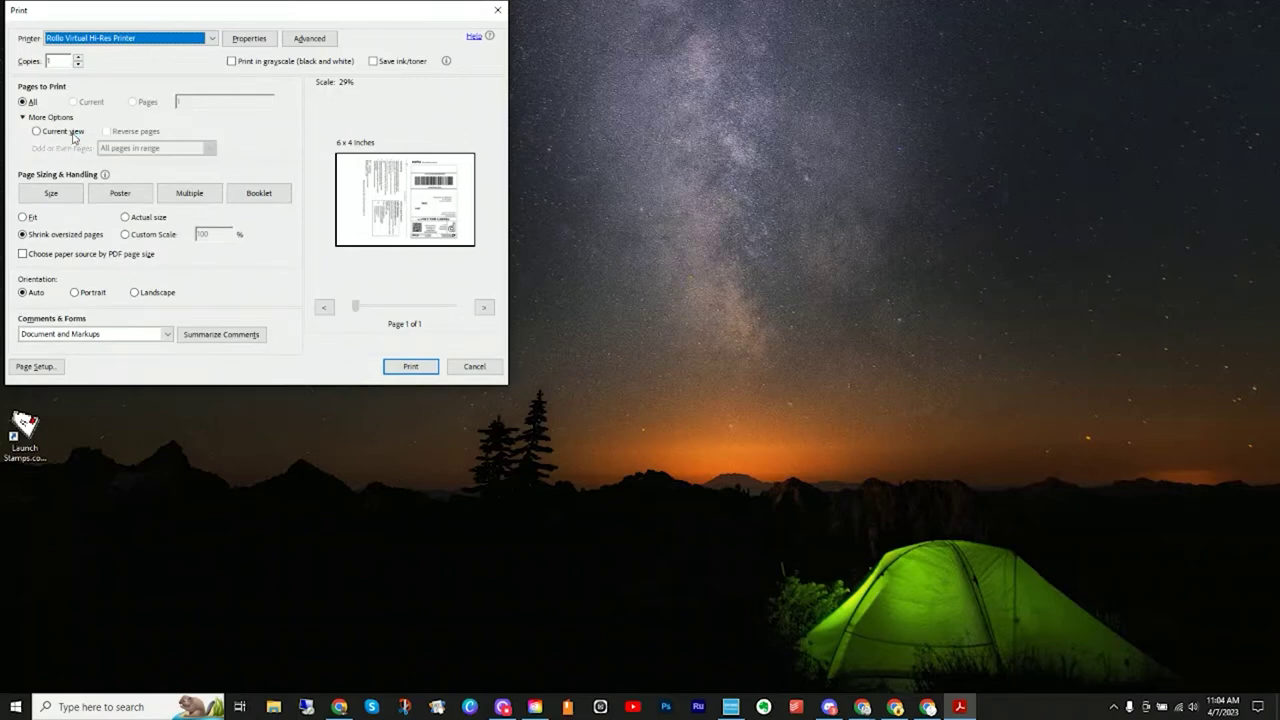
left_click(75, 135)
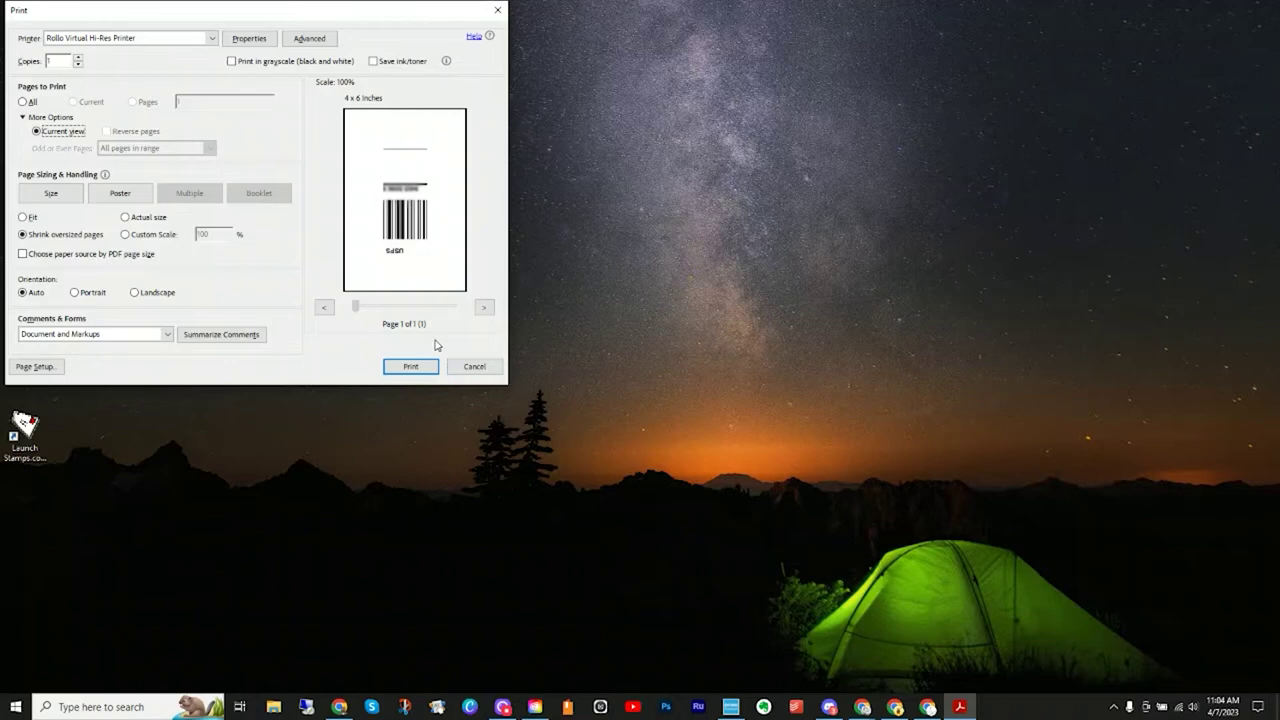
key("Return")
double_click(425, 5)
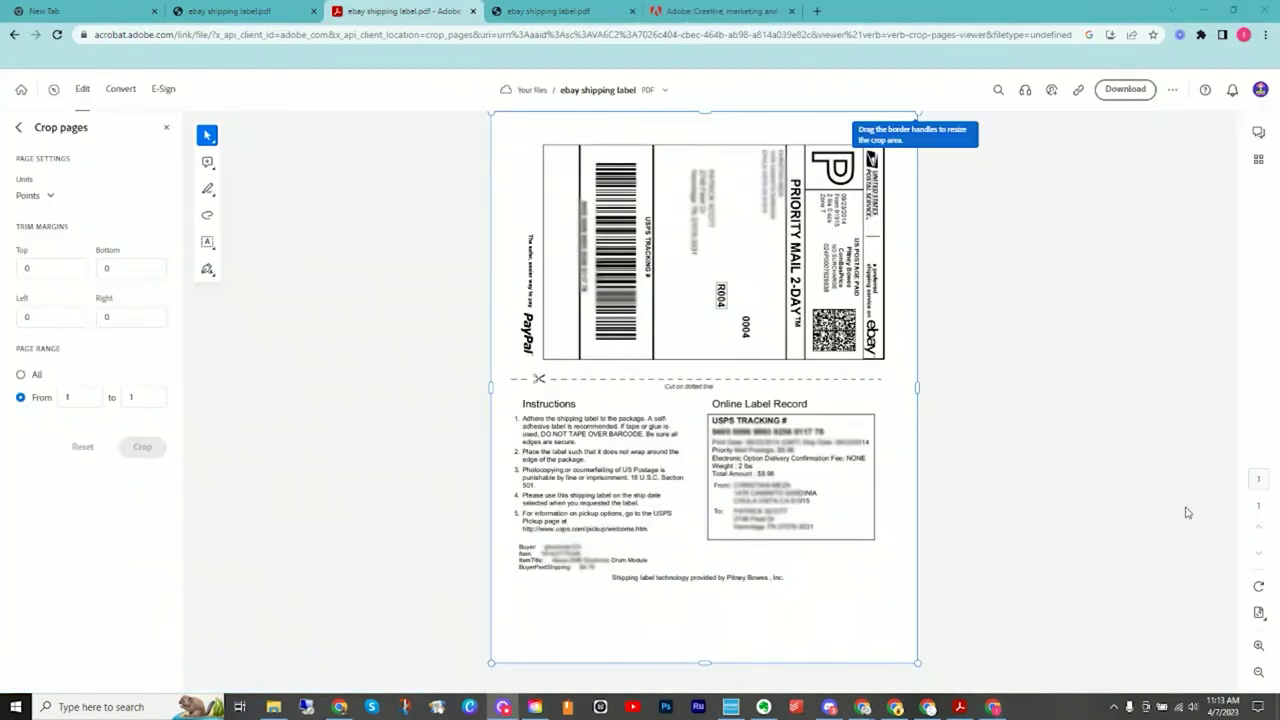
Drag the crop box's left, top-right and bottom edges to the label borders and apply the crop
left_click(19, 91)
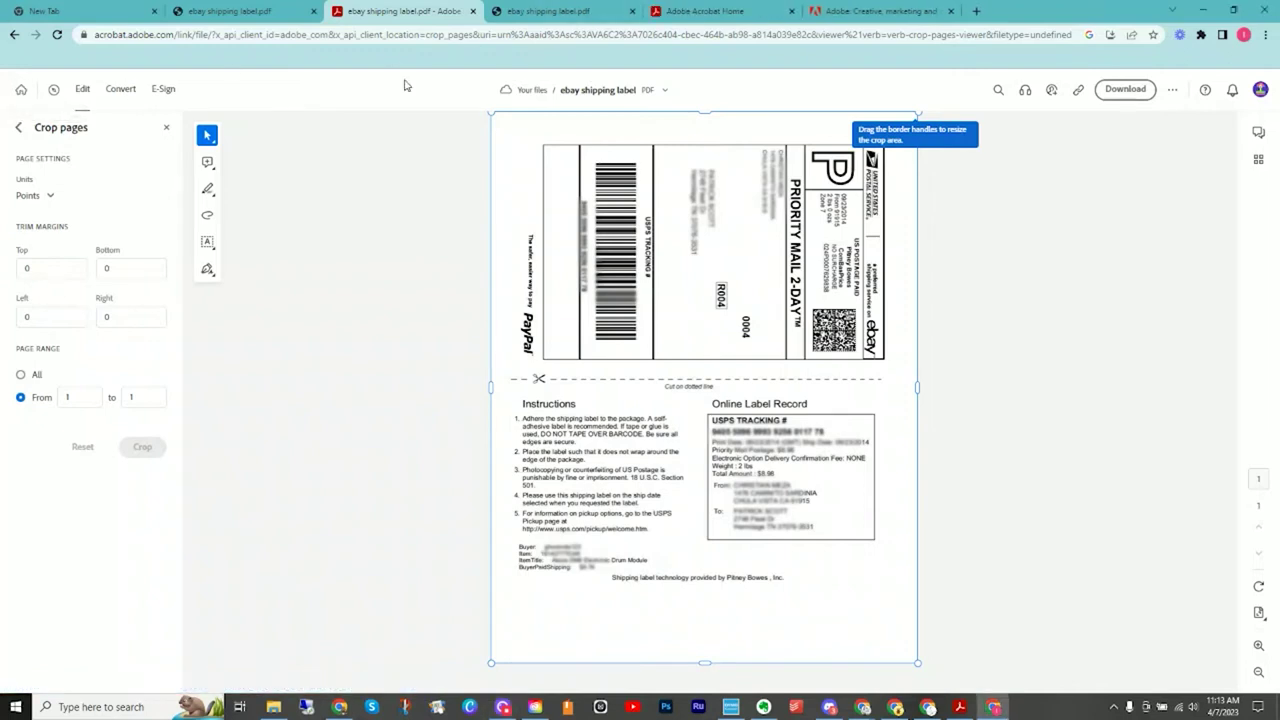
mouse_move(491, 387)
left_mouse_down()
mouse_move(552, 378)
mouse_move(541, 380)
left_mouse_up()
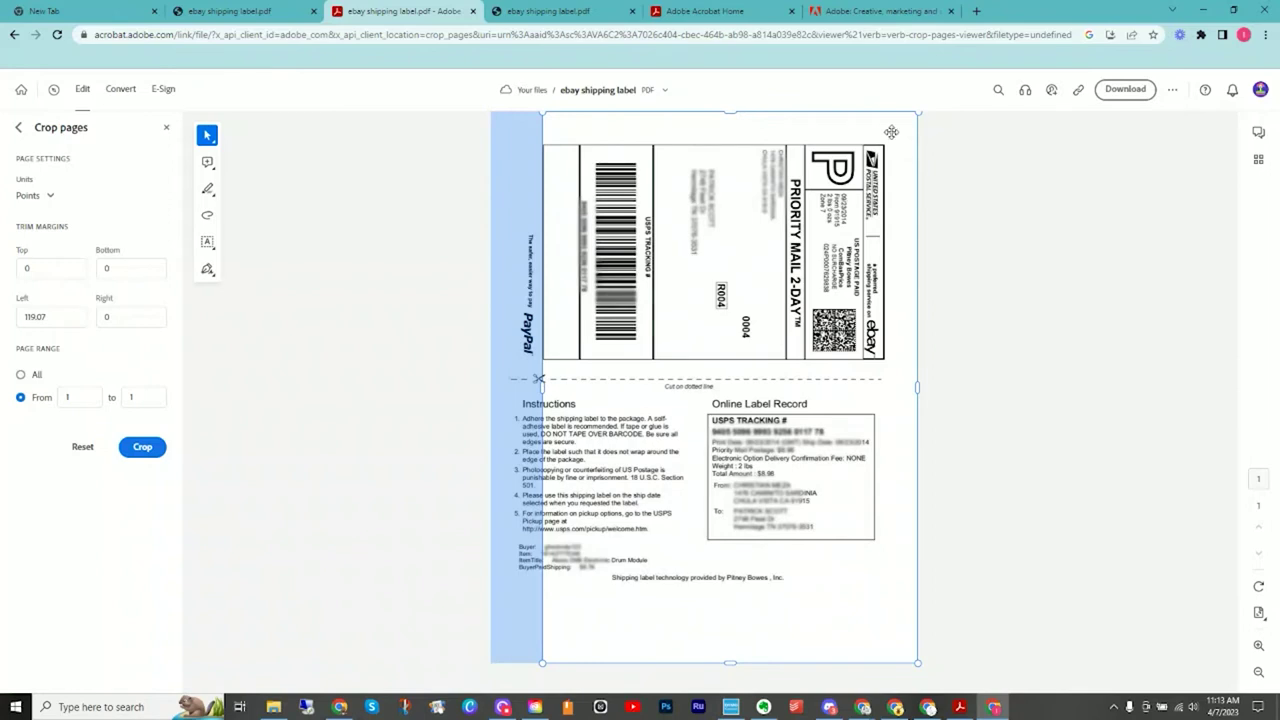
left_click_drag(918, 112, 884, 146)
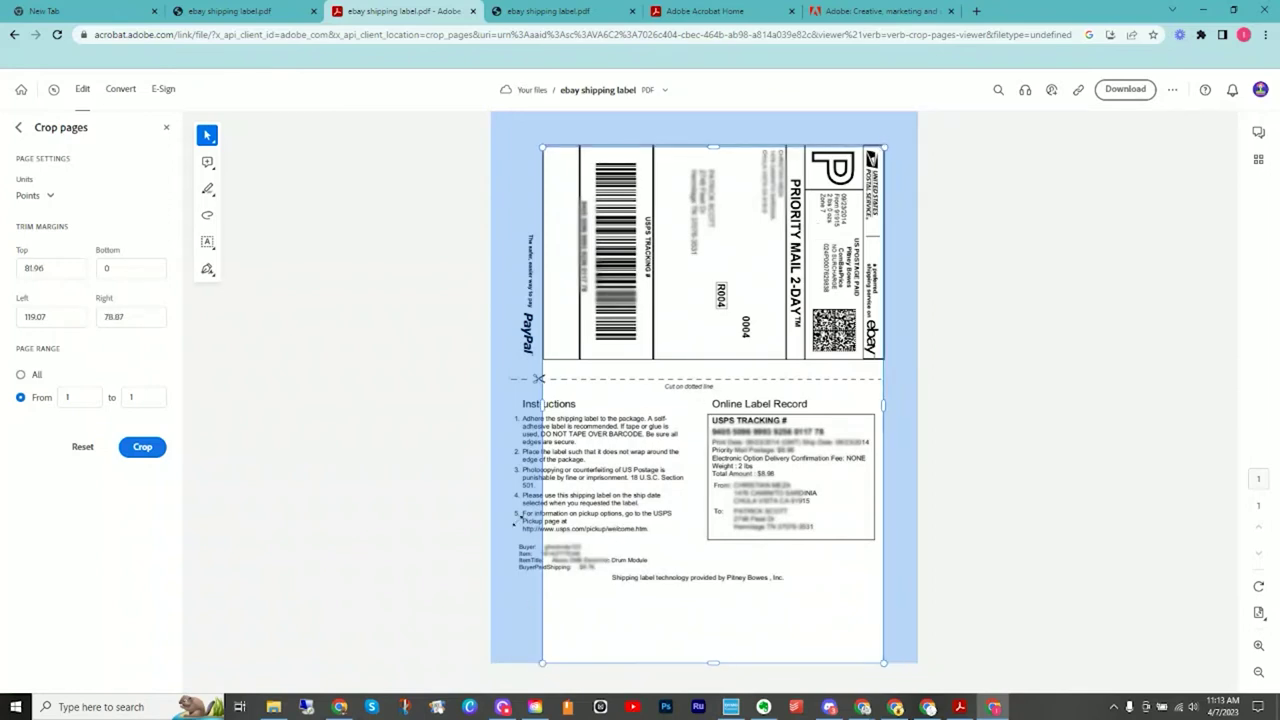
left_click_drag(514, 526, 547, 355)
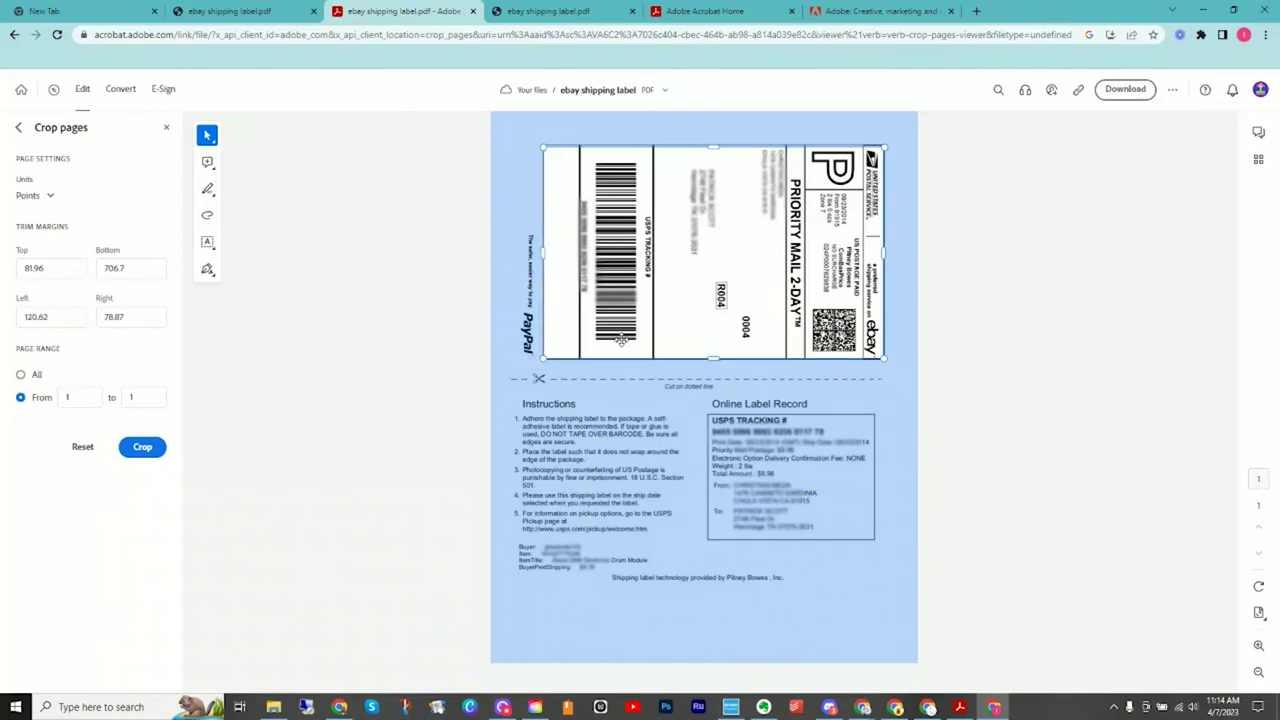
left_click(160, 449)
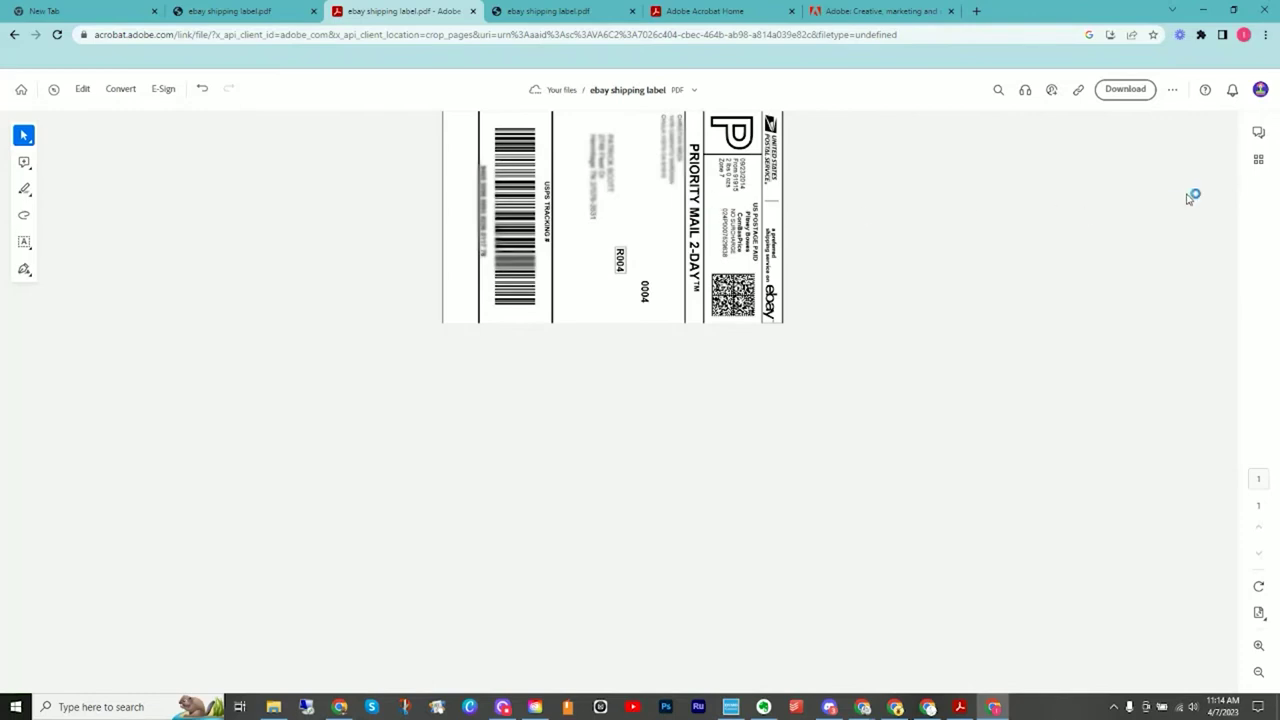
Open the Print dialog for the cropped label, set to Current view at 6 x 4 inches, 50% scale
left_click(1172, 89)
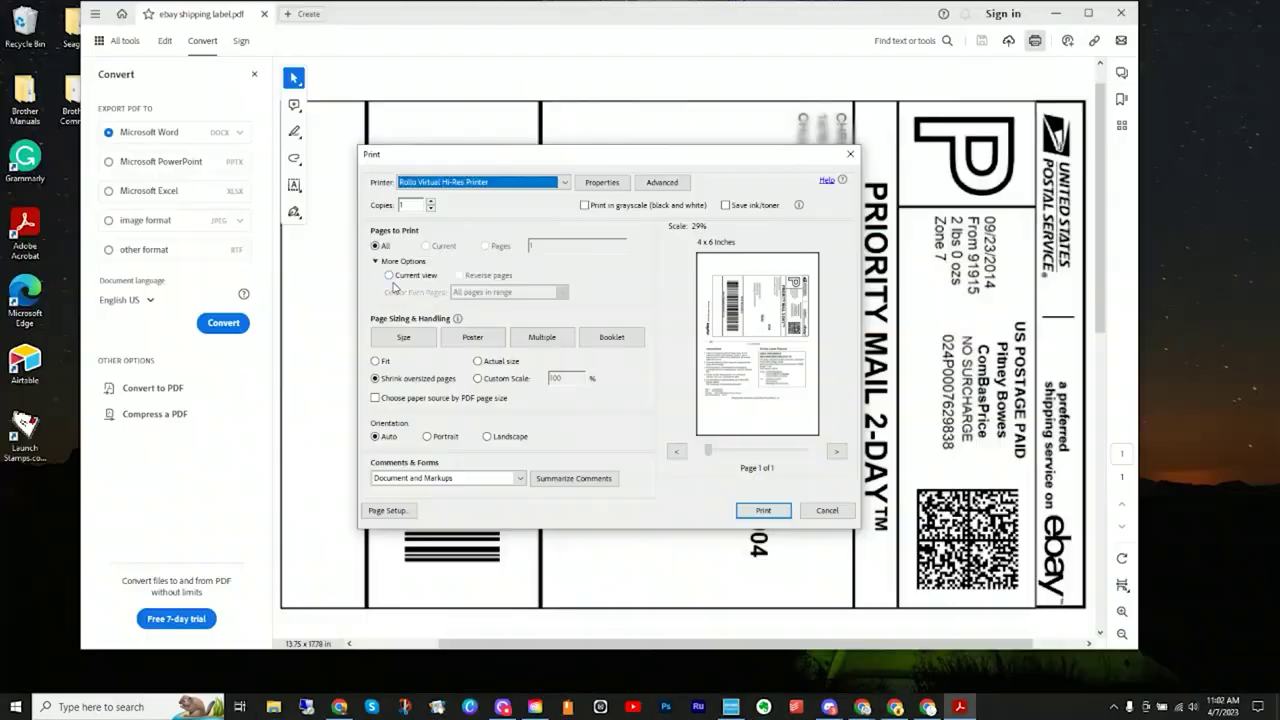
left_click(408, 278)
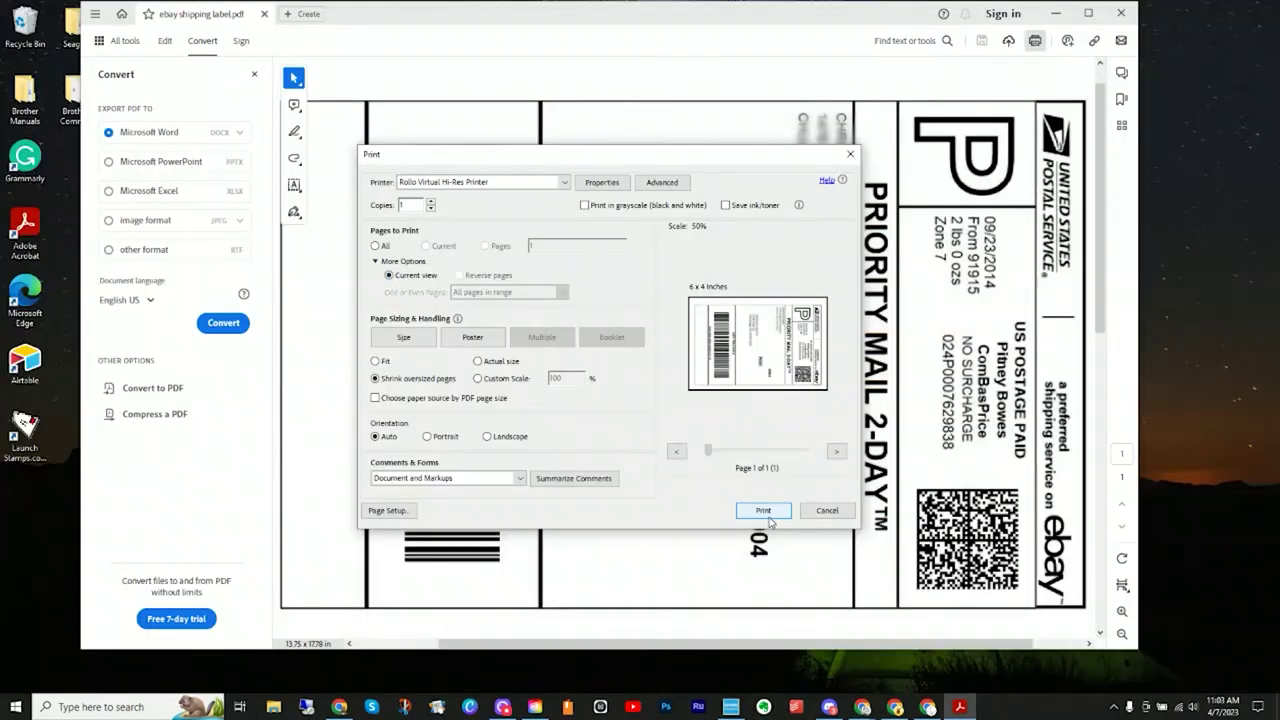
Print the label's current view, then narrow the Reader window toward the barcode
left_click(838, 517)
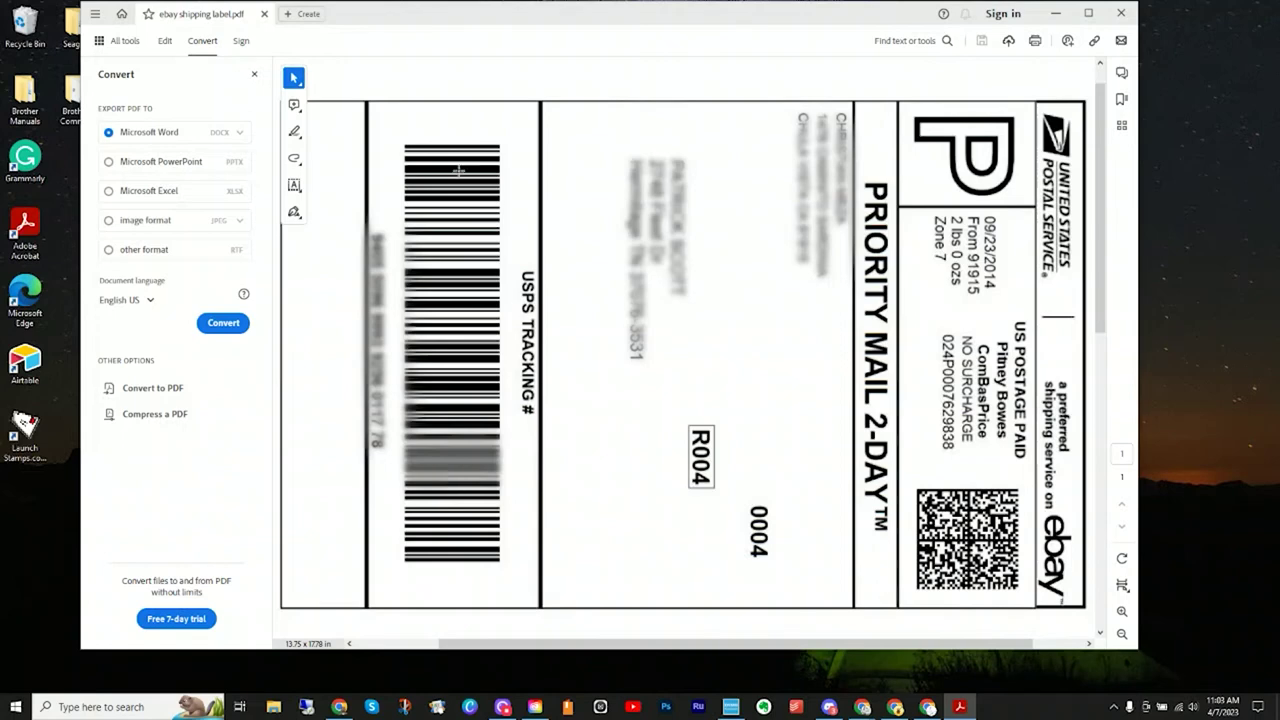
left_click_drag(1066, 349, 582, 365)
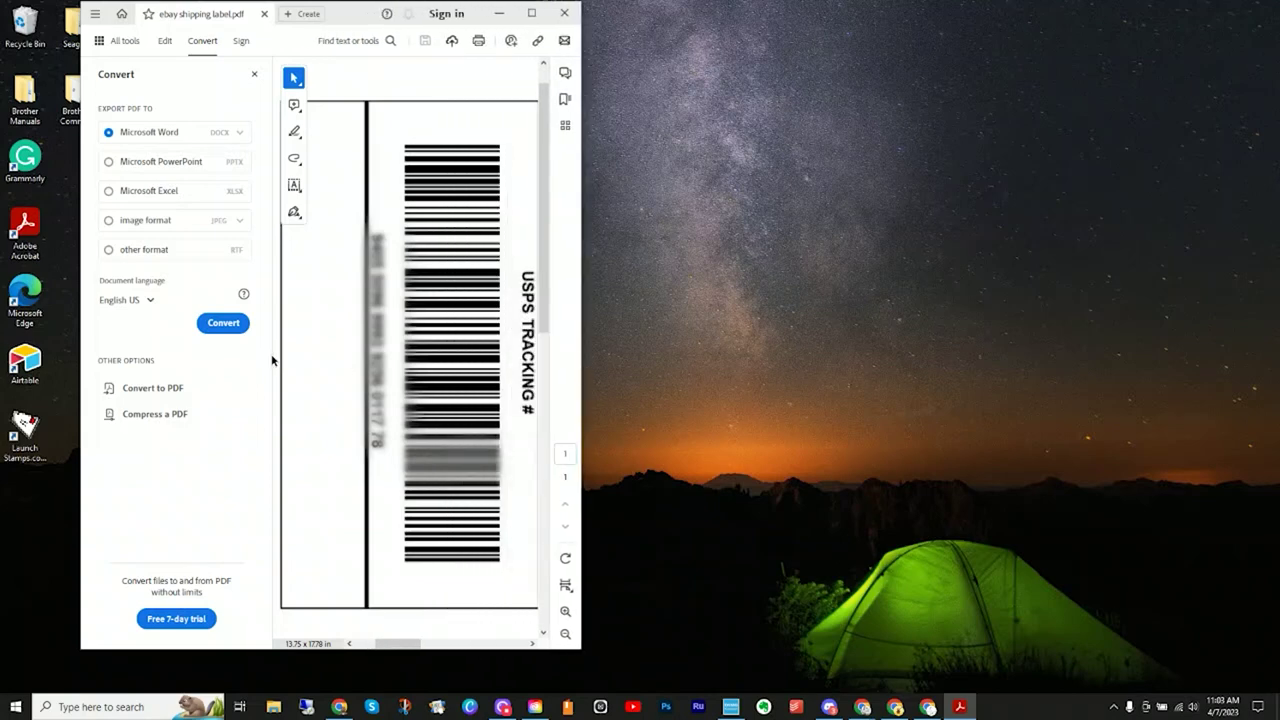
left_click(294, 77)
left_click(268, 624)
Print the current view again and shrink the window to show only the USPS tracking barcode
key("ctrl+p")
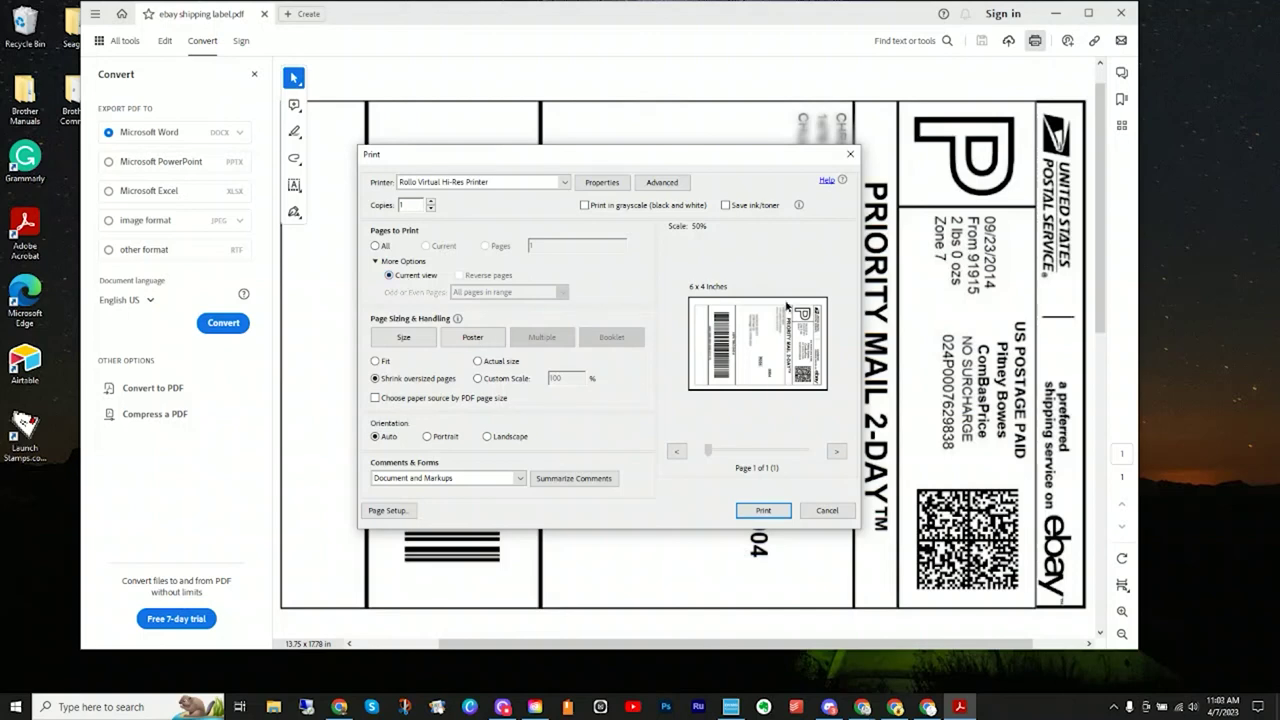
left_click(768, 515)
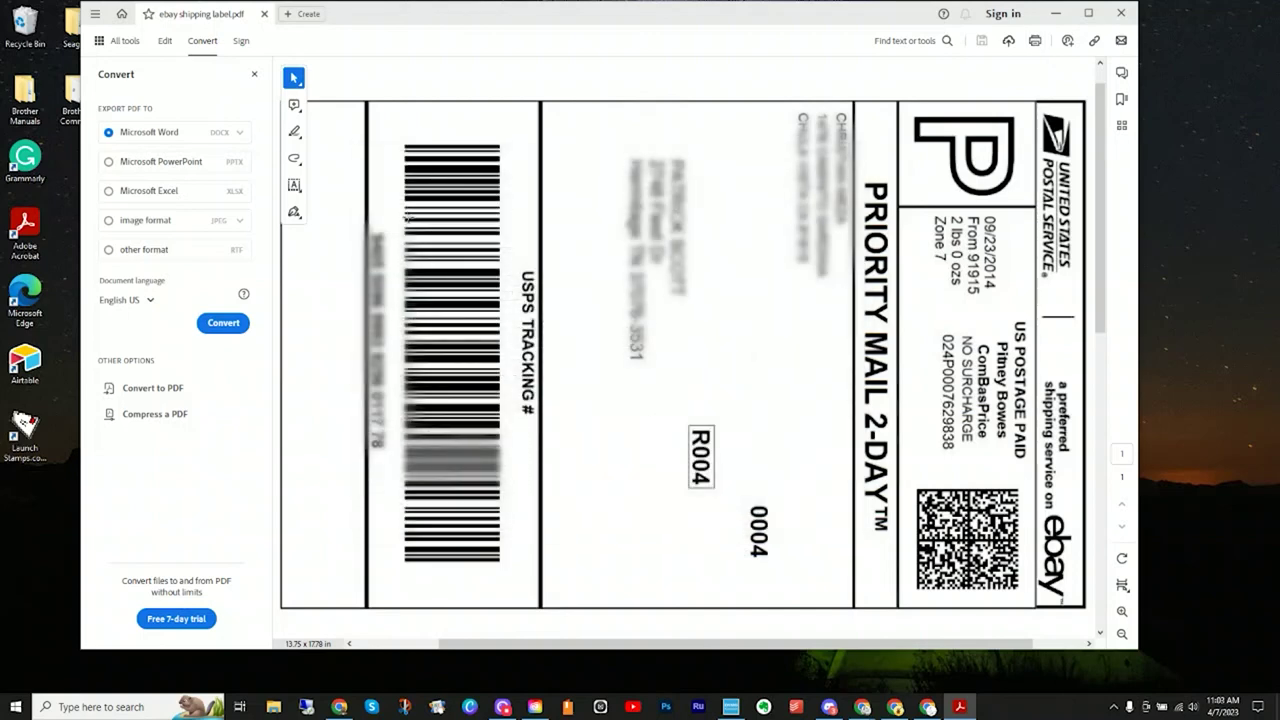
left_click_drag(1137, 347, 581, 362)
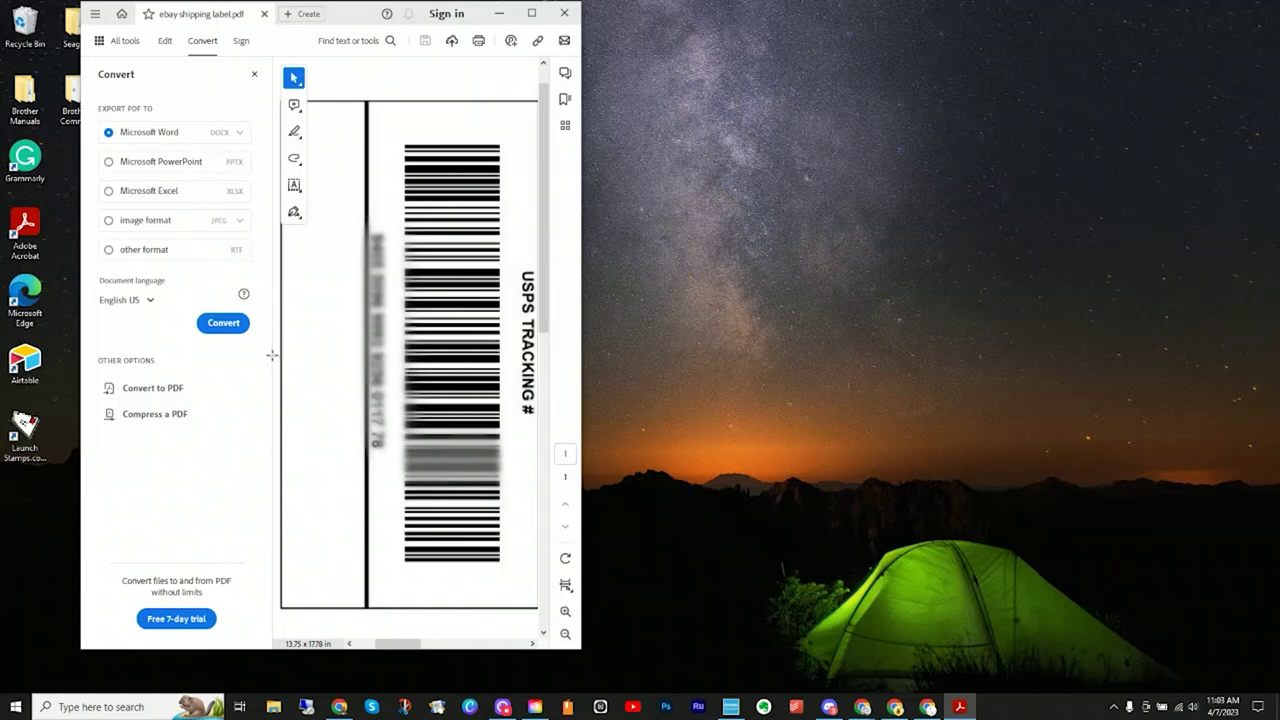
left_click(295, 77)
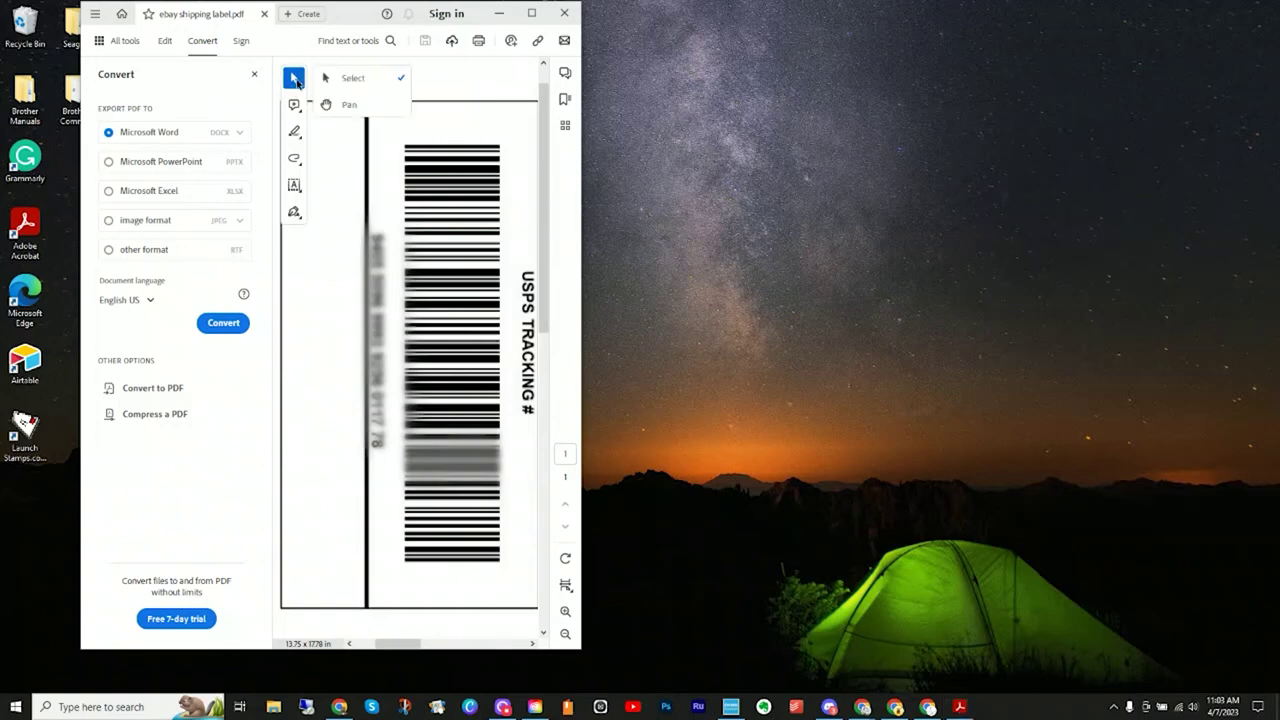
left_click(270, 645)
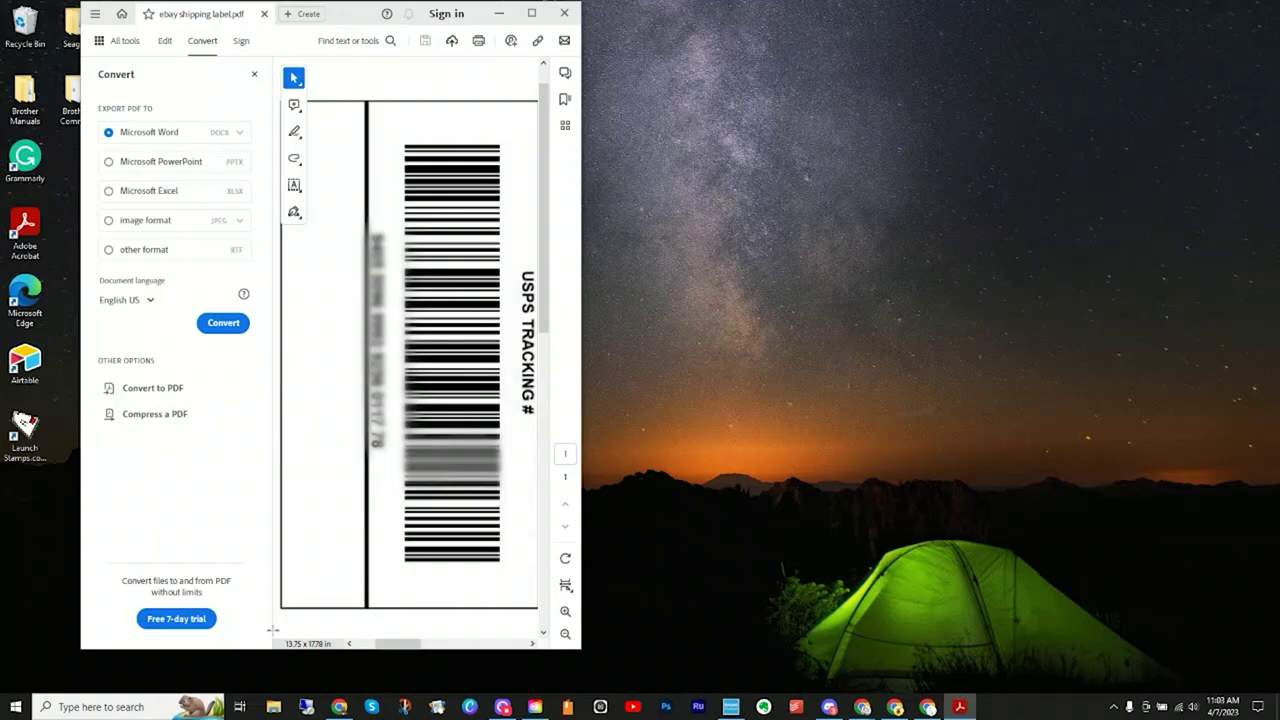